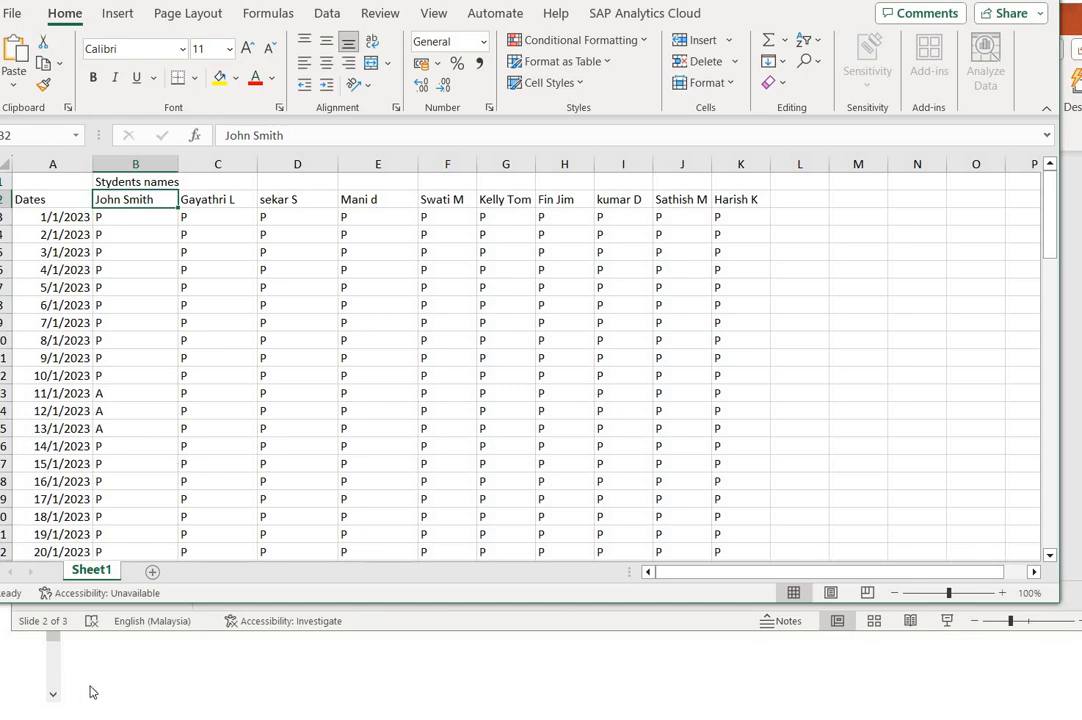
# - Examine the files in the EXCEL PROJECT folder and the date and heading cells of the open attendance workbook
pyautogui.click(275, 715)
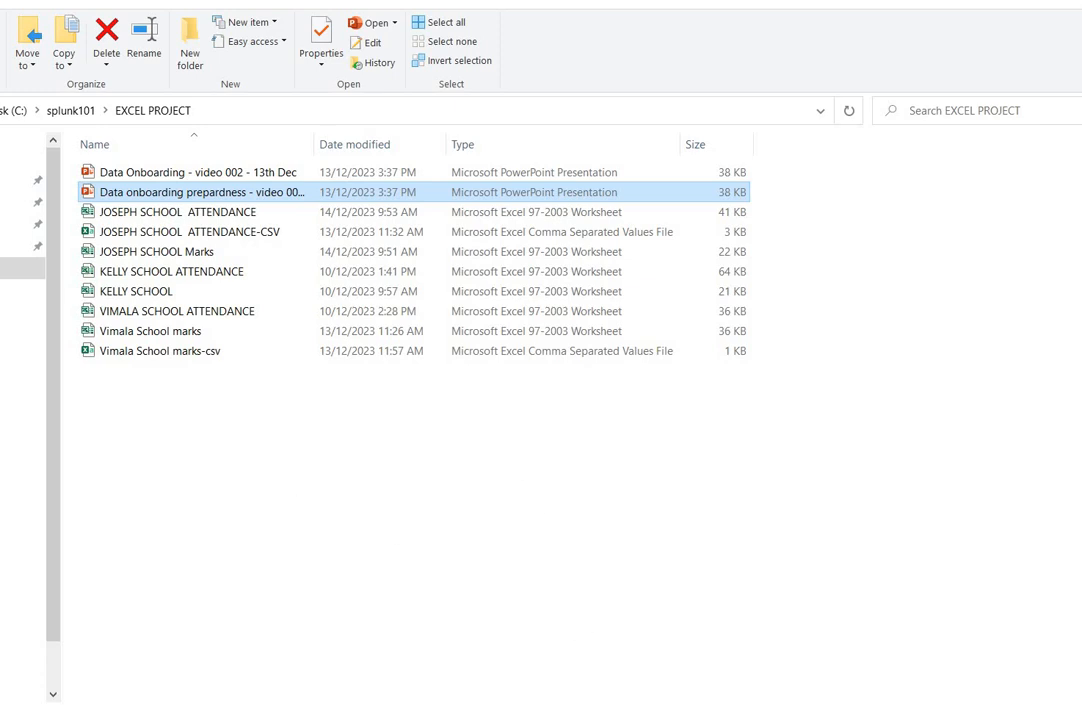
pyautogui.click(590, 715)
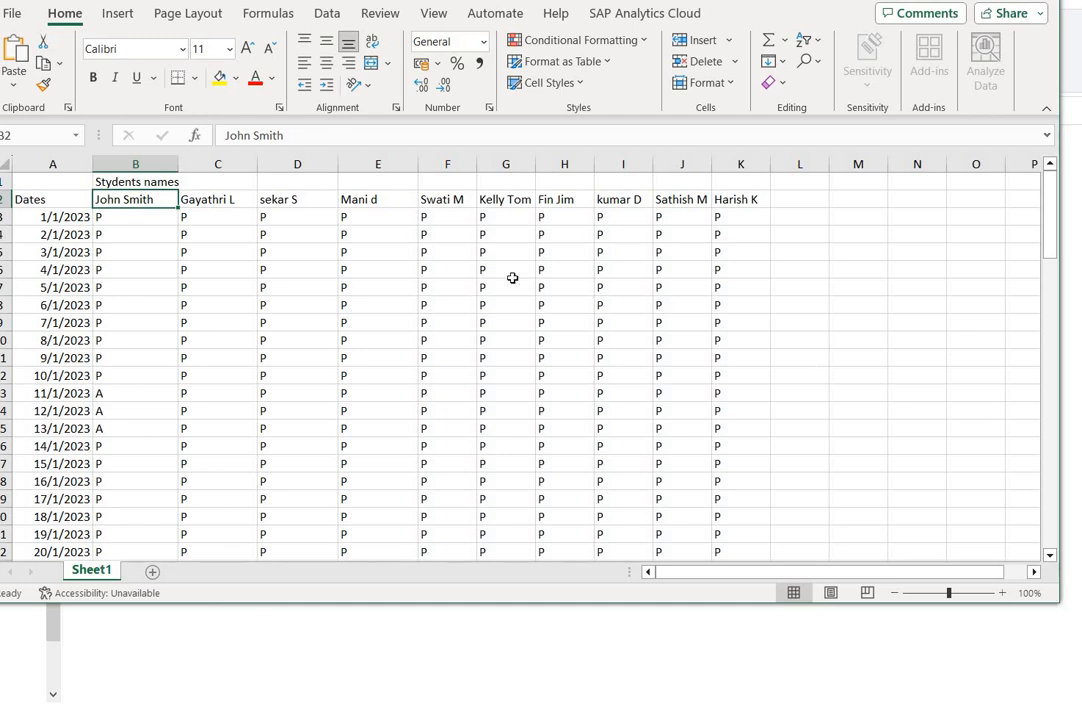
pyautogui.click(69, 230)
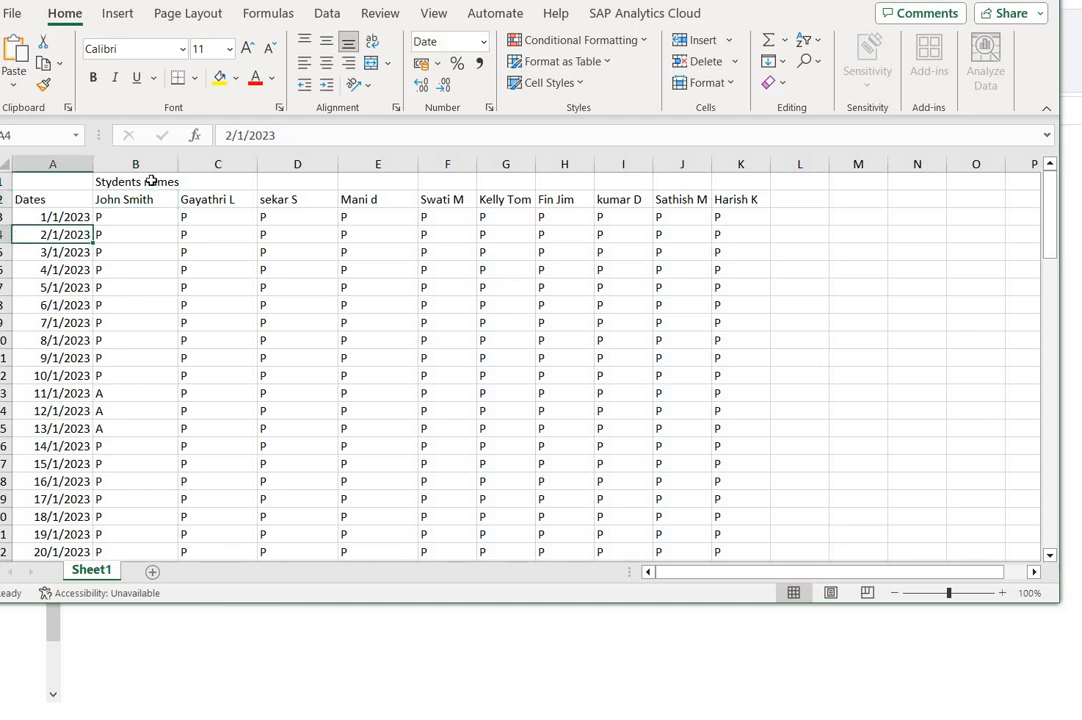
pyautogui.click(151, 181)
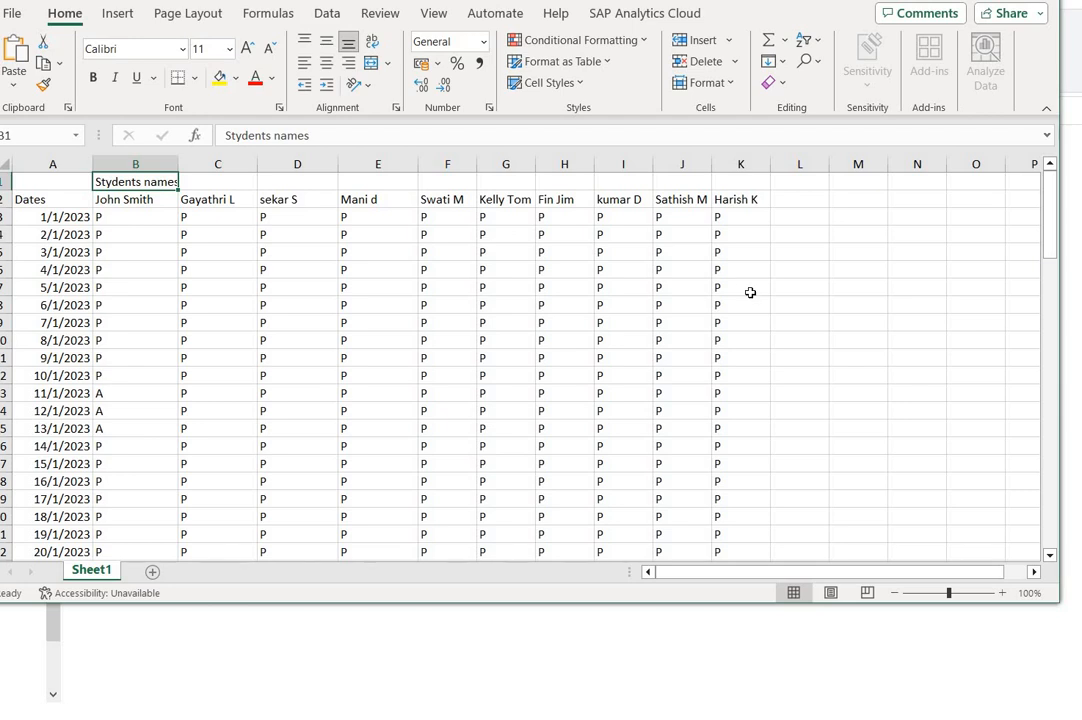
pyautogui.click(331, 646)
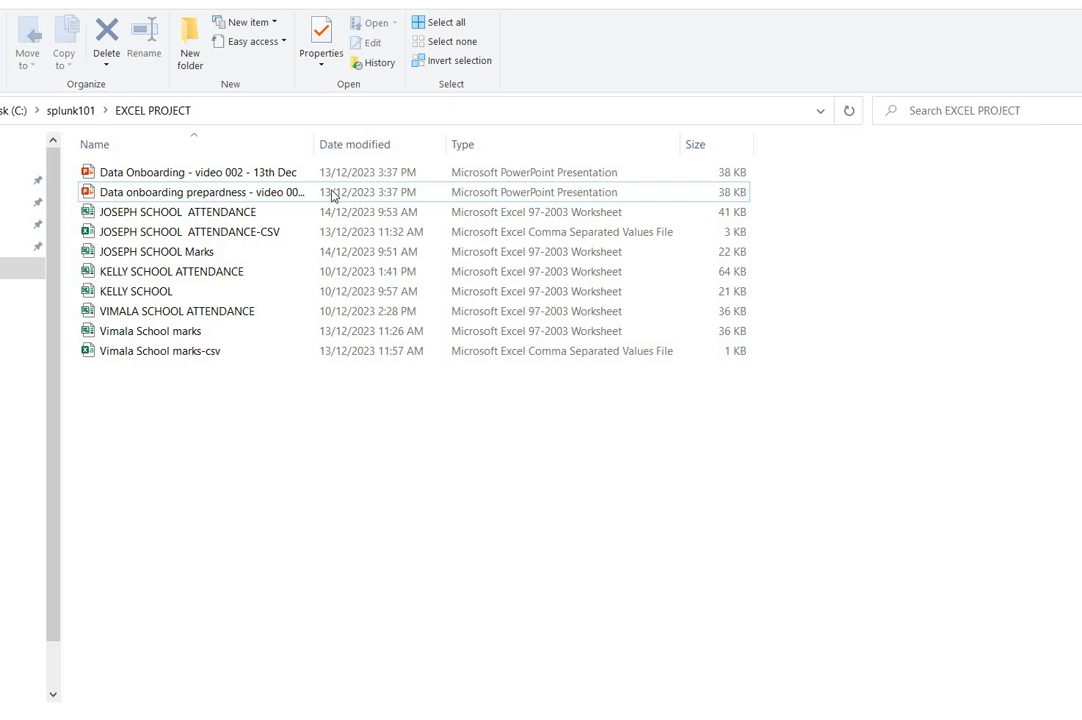
pyautogui.click(529, 233)
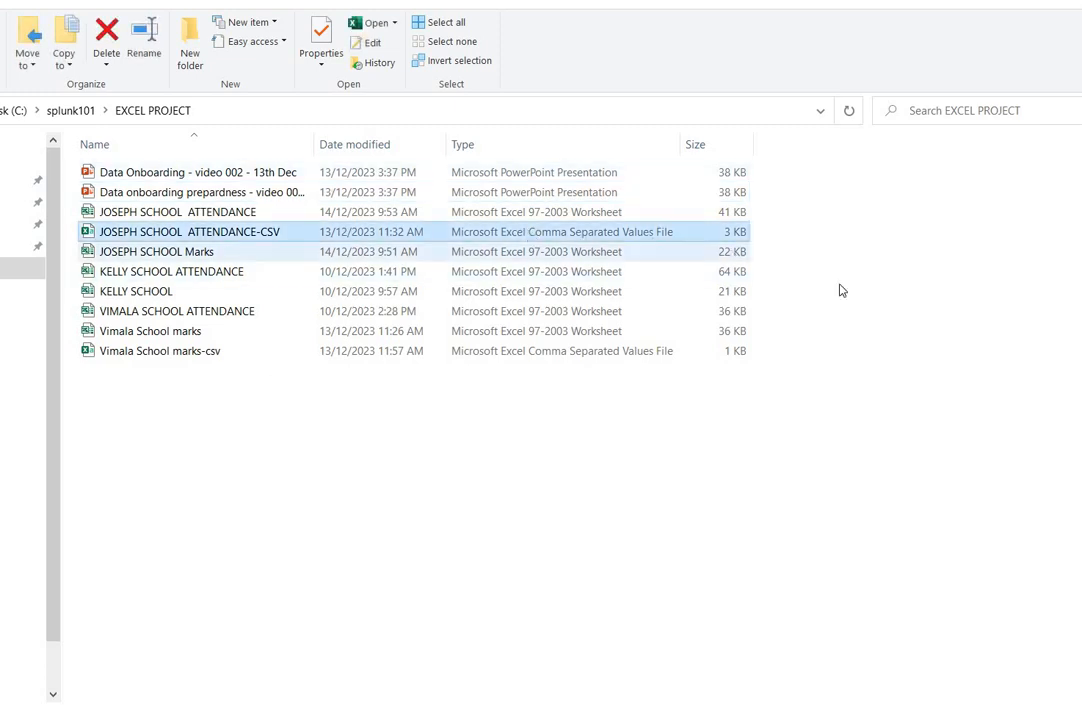
pyautogui.moveTo(633, 719)
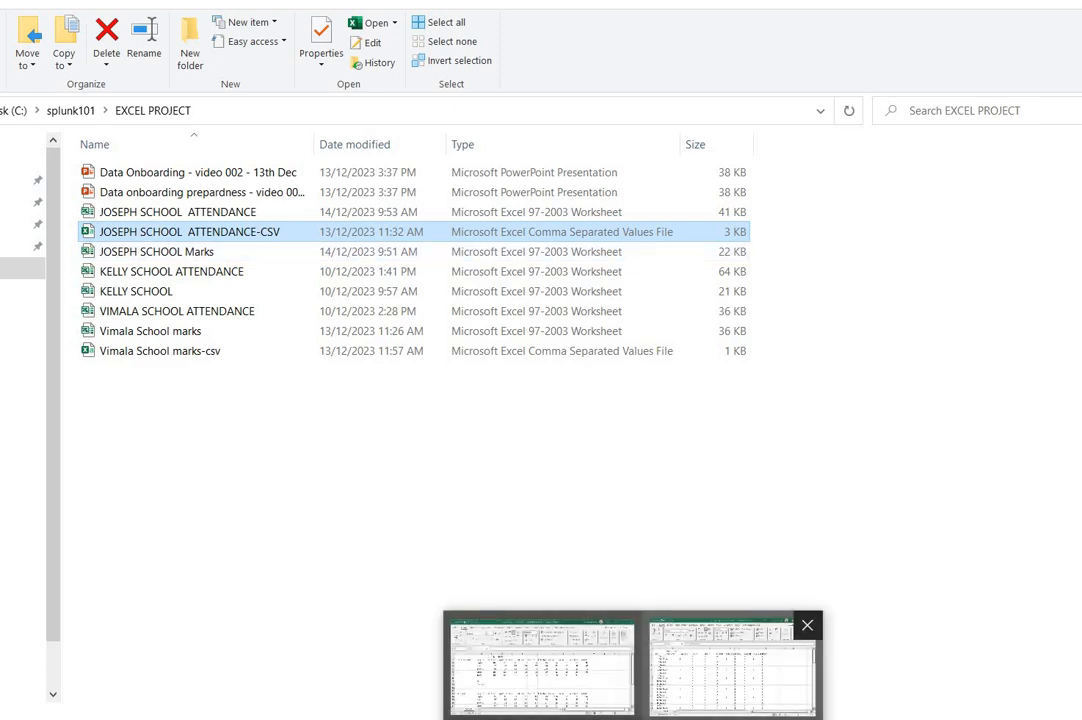
pyautogui.click(732, 668)
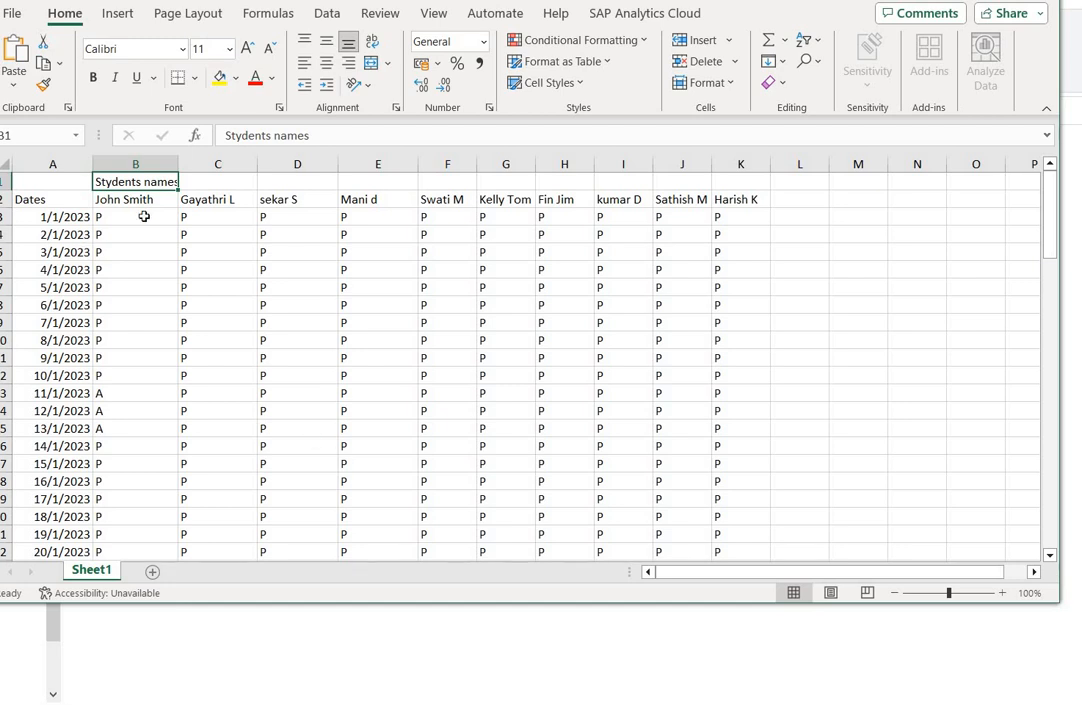
# - Delete row 1 containing the "Stydents names" heading from the attendance sheet
pyautogui.click(20, 199)
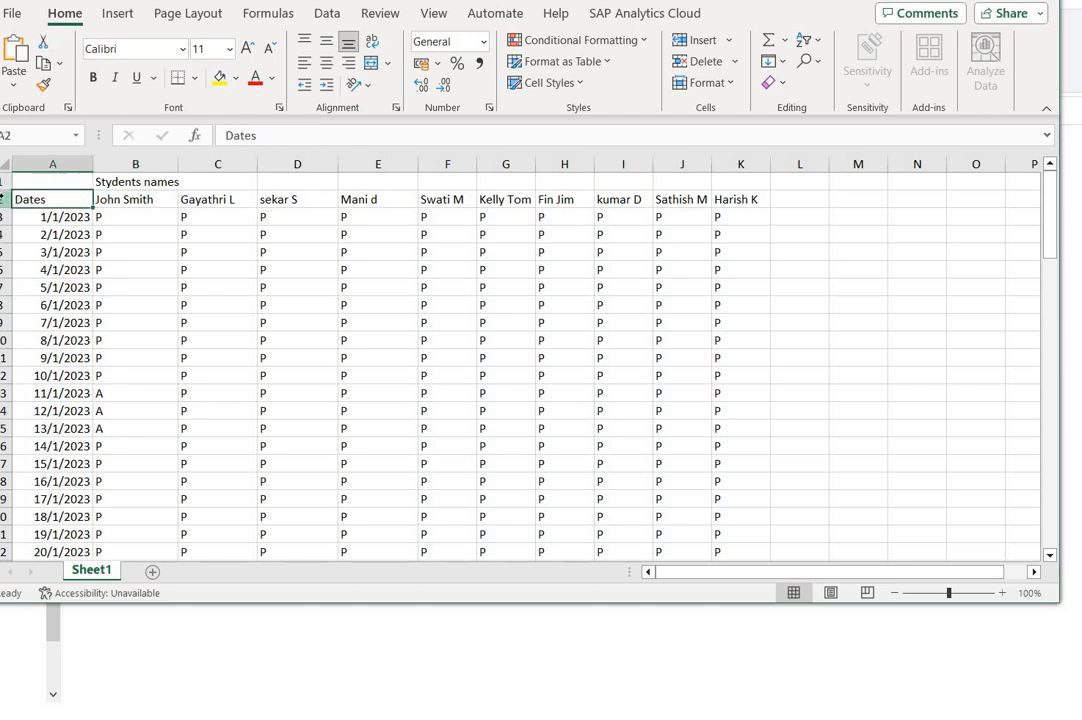
pyautogui.click(4, 199)
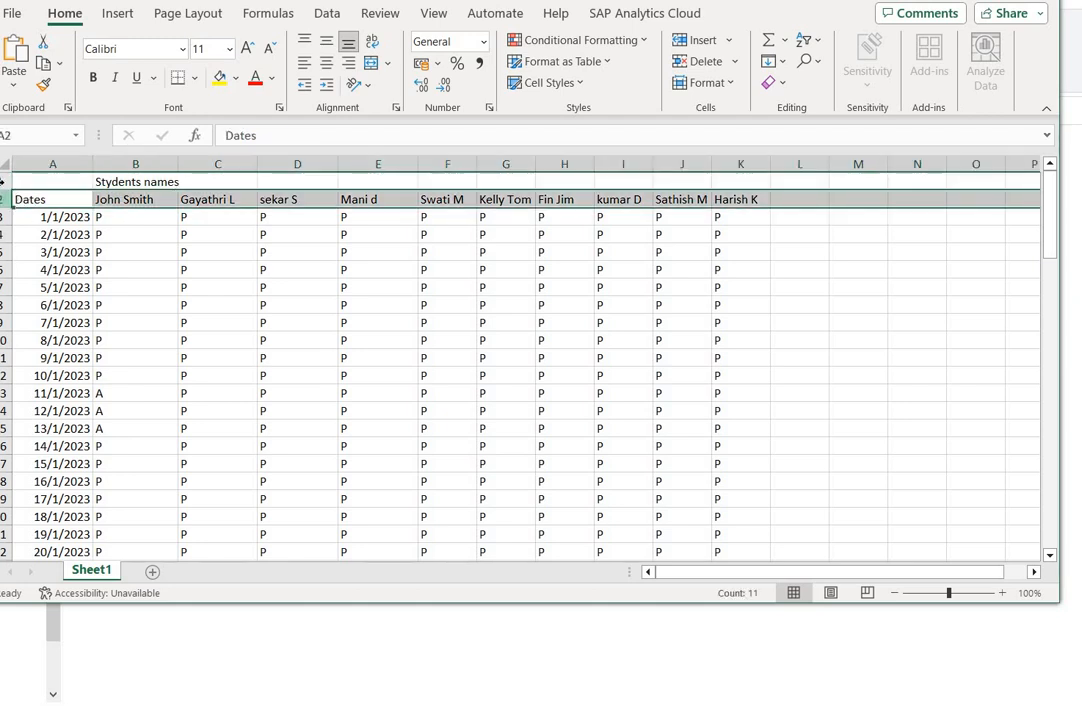
pyautogui.click(4, 181)
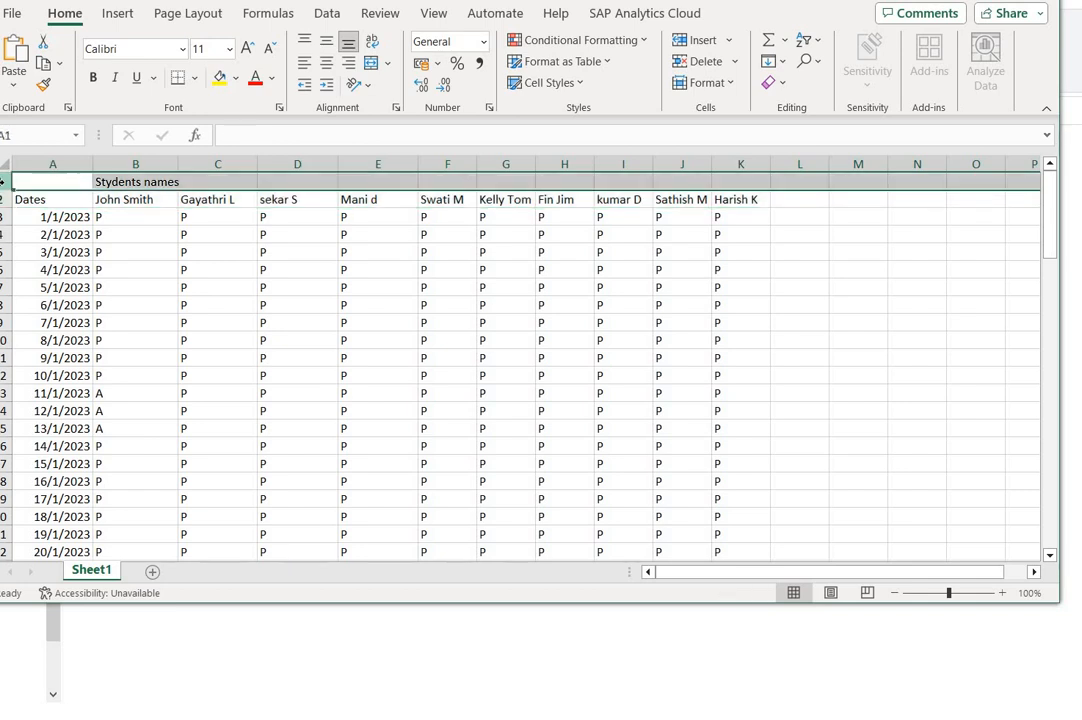
pyautogui.click(143, 183)
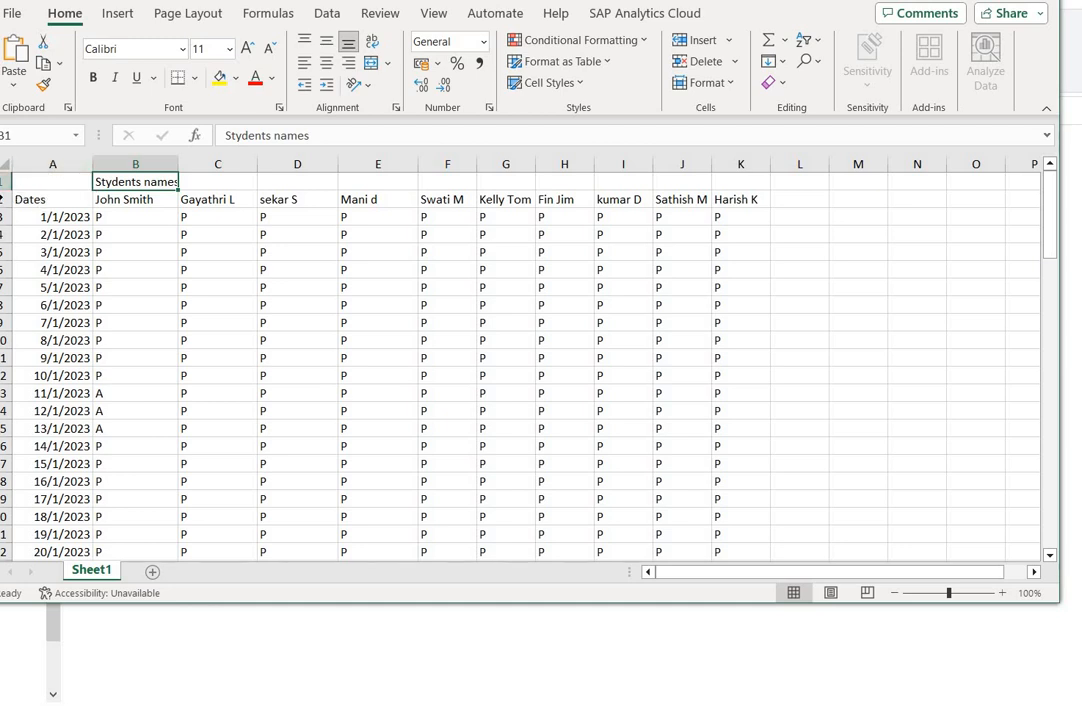
pyautogui.click(5, 182)
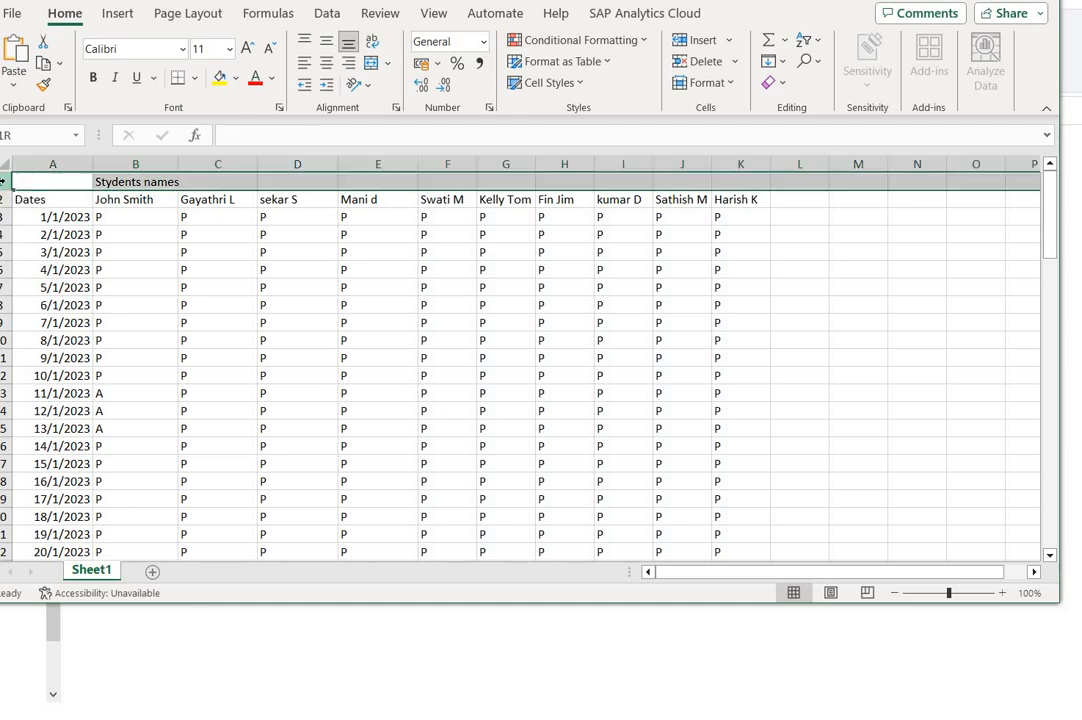
pyautogui.rightClick(7, 186)
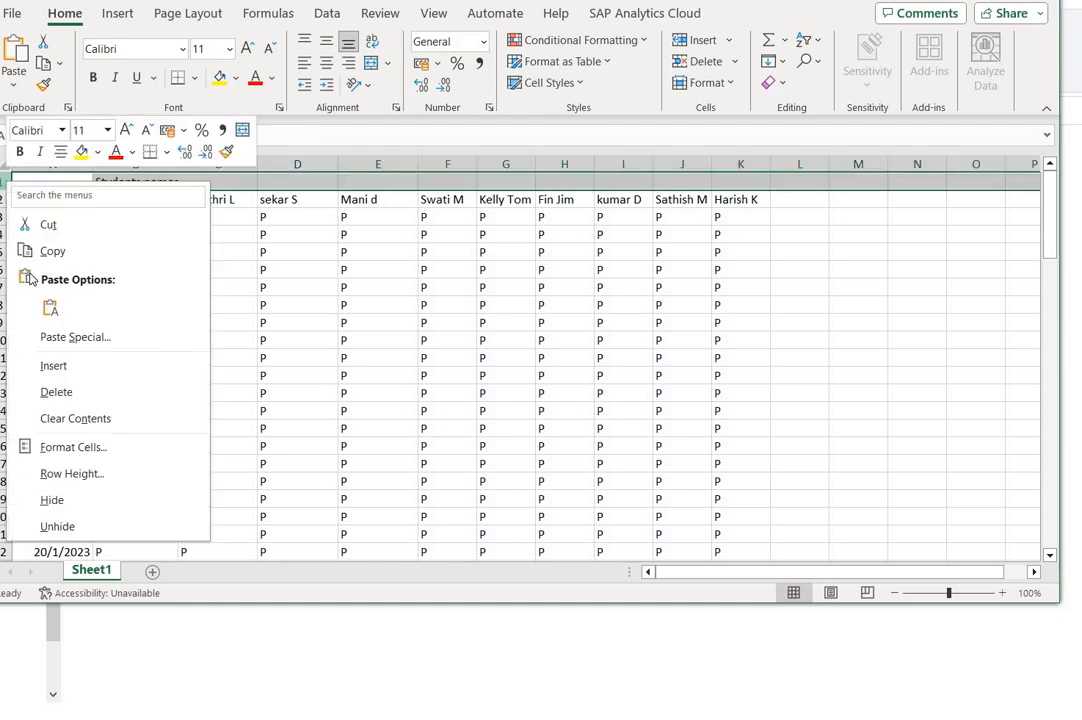
pyautogui.click(50, 390)
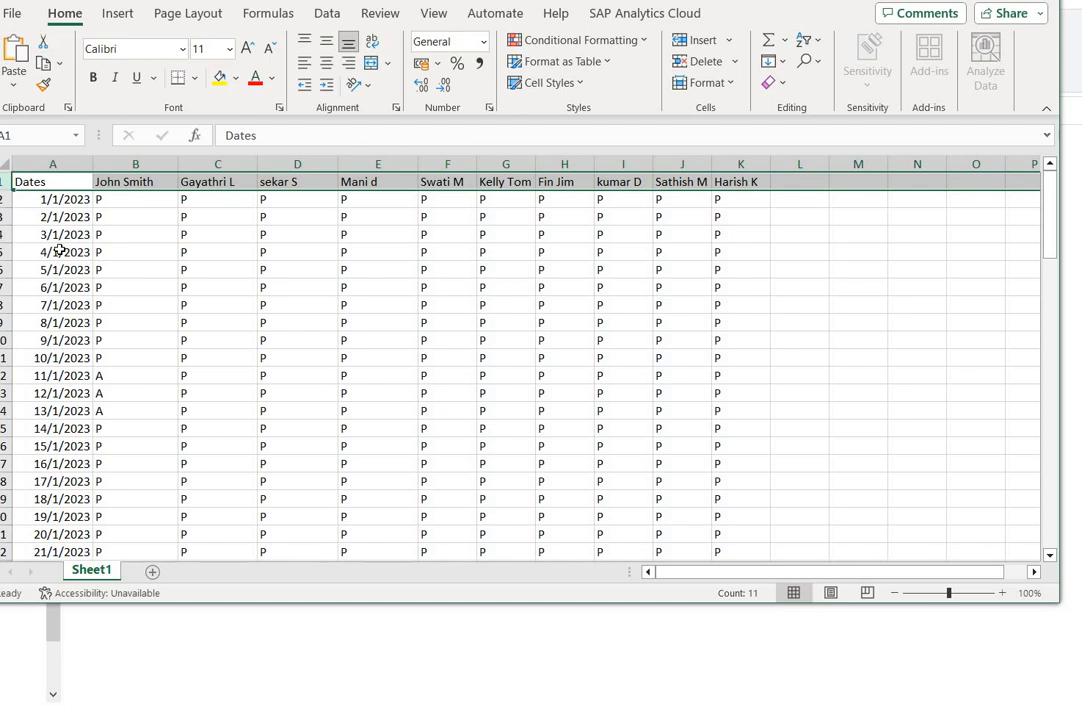
# - Examine the attendance entries and the student name headers in cells B1 to E1
pyautogui.press('Down')
pyautogui.press('Down')
pyautogui.press('Down')
pyautogui.press('Down')
pyautogui.moveTo(466, 367); pyautogui.dragTo(200, 270)
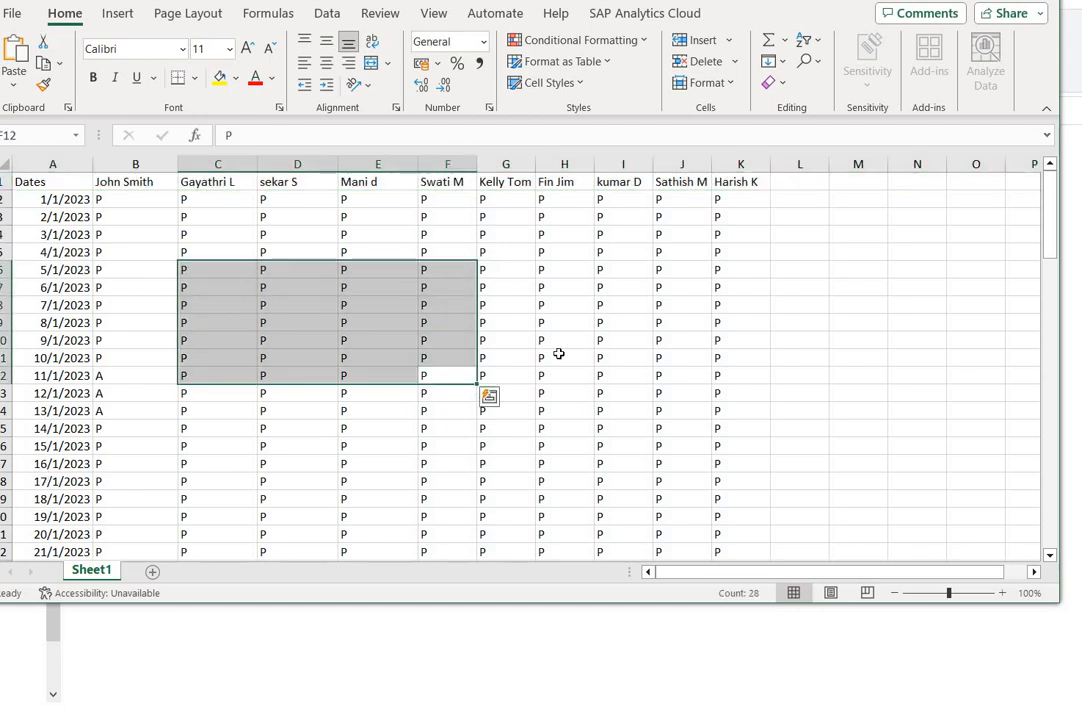
pyautogui.click(134, 184)
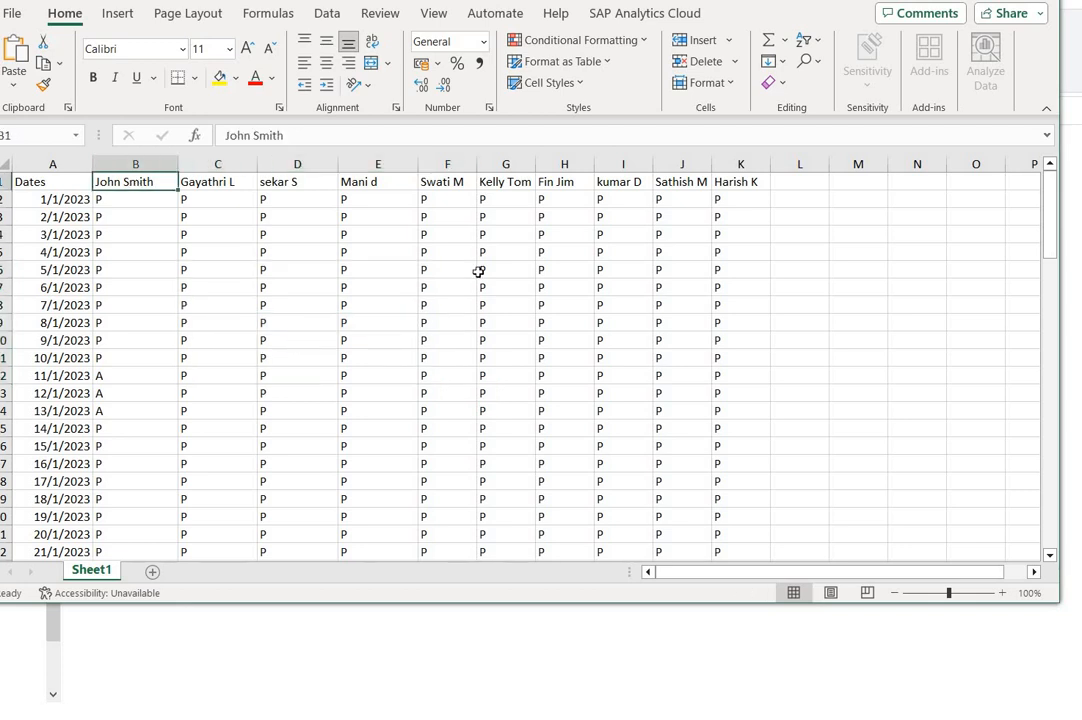
pyautogui.click(220, 181)
pyautogui.click(306, 181)
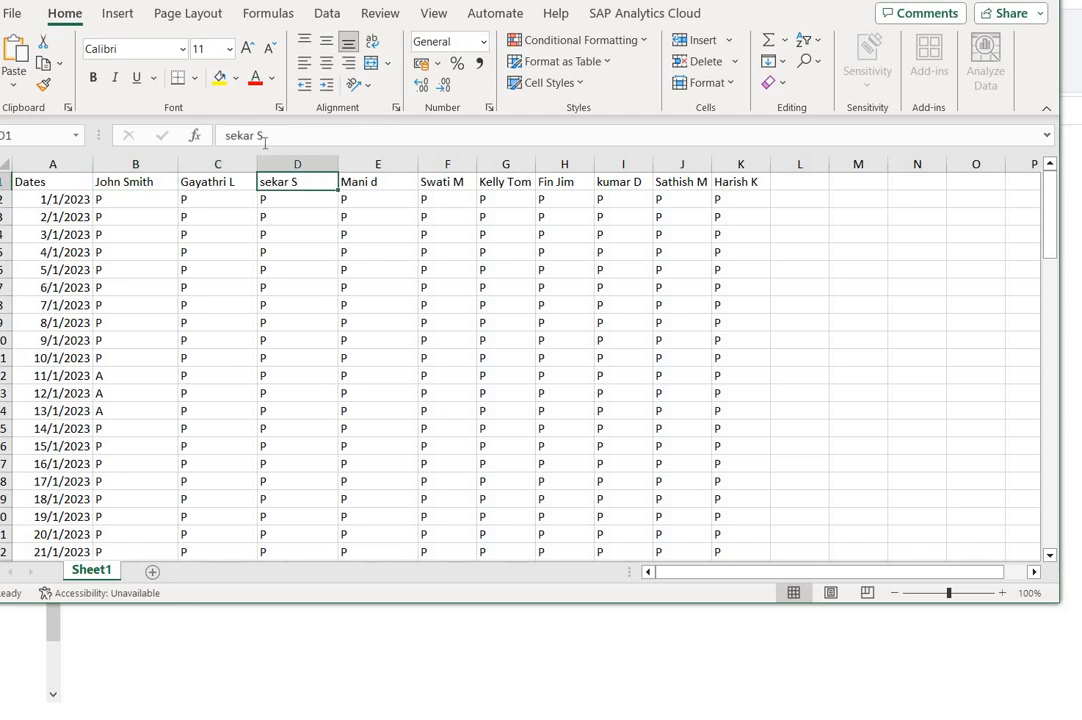
pyautogui.click(359, 185)
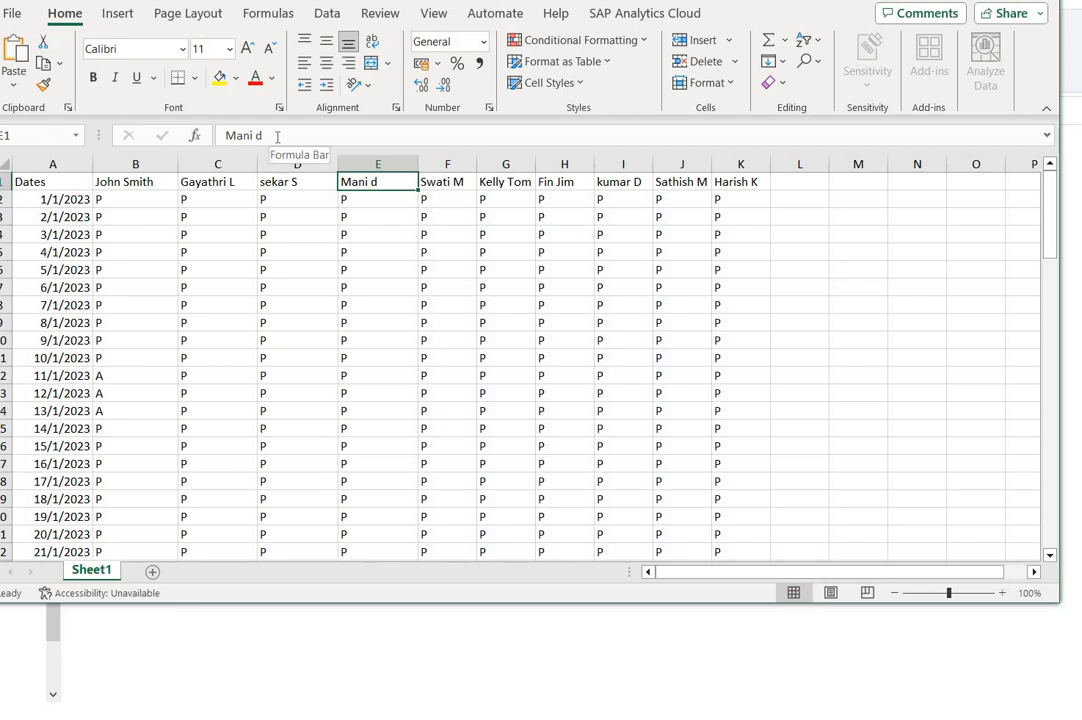
# - Inspect the last-name part of the student headers in cells E1 and B1, and check the header in H1
pyautogui.doubleClick(280, 135)
pyautogui.click(281, 134)
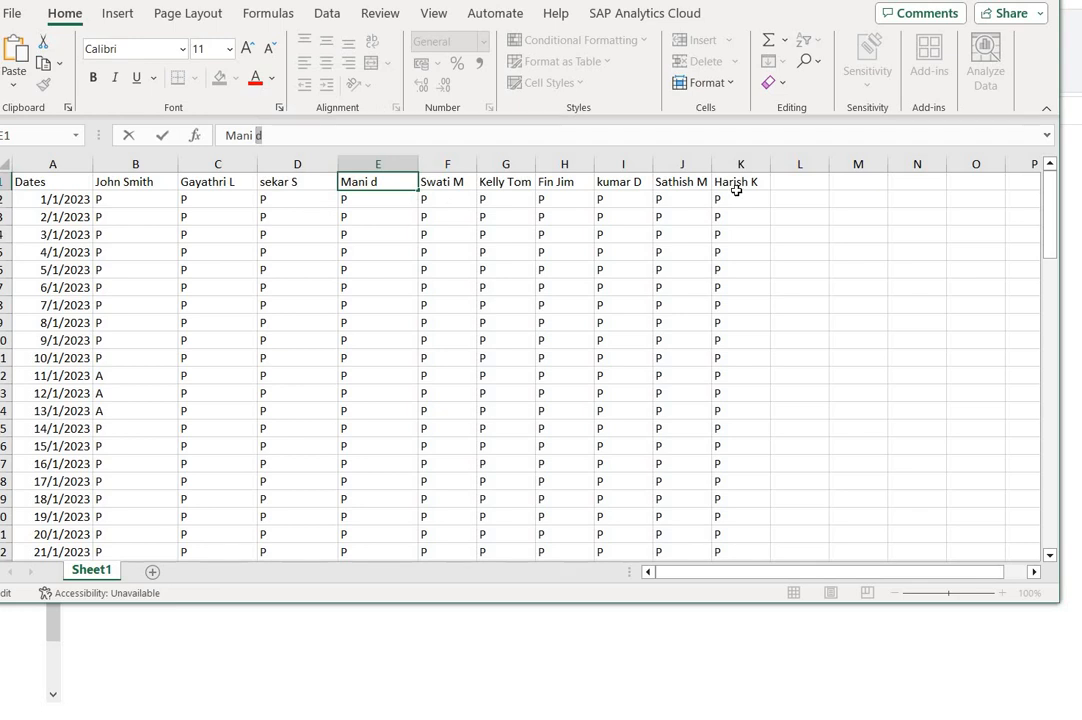
pyautogui.click(129, 184)
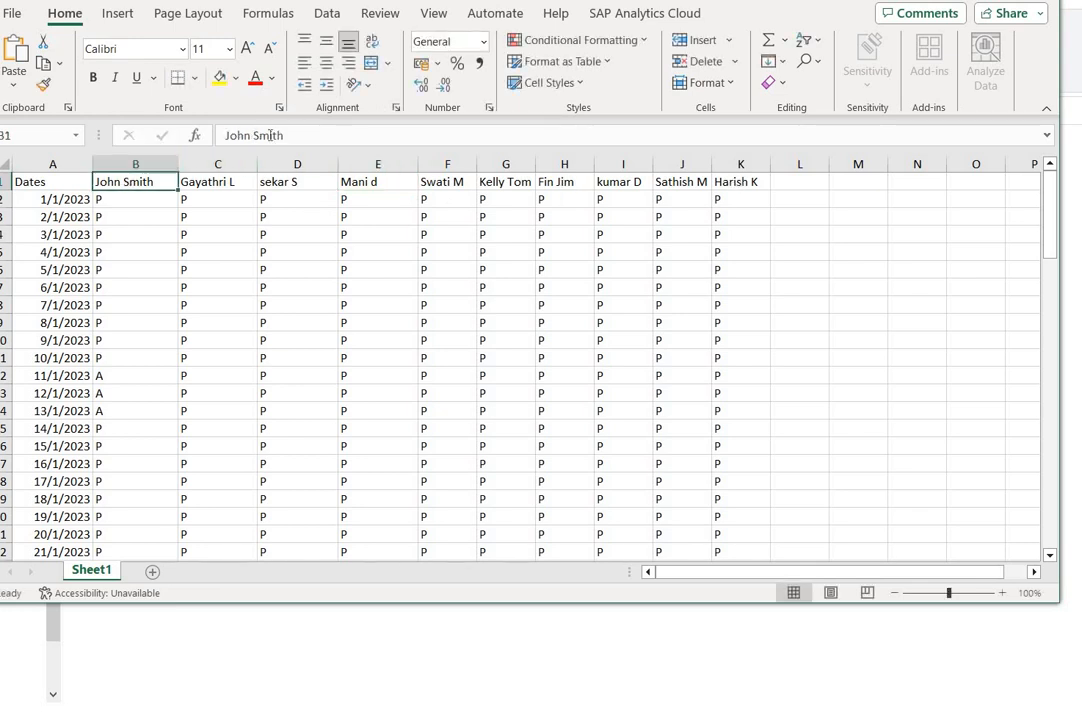
pyautogui.doubleClick(270, 135)
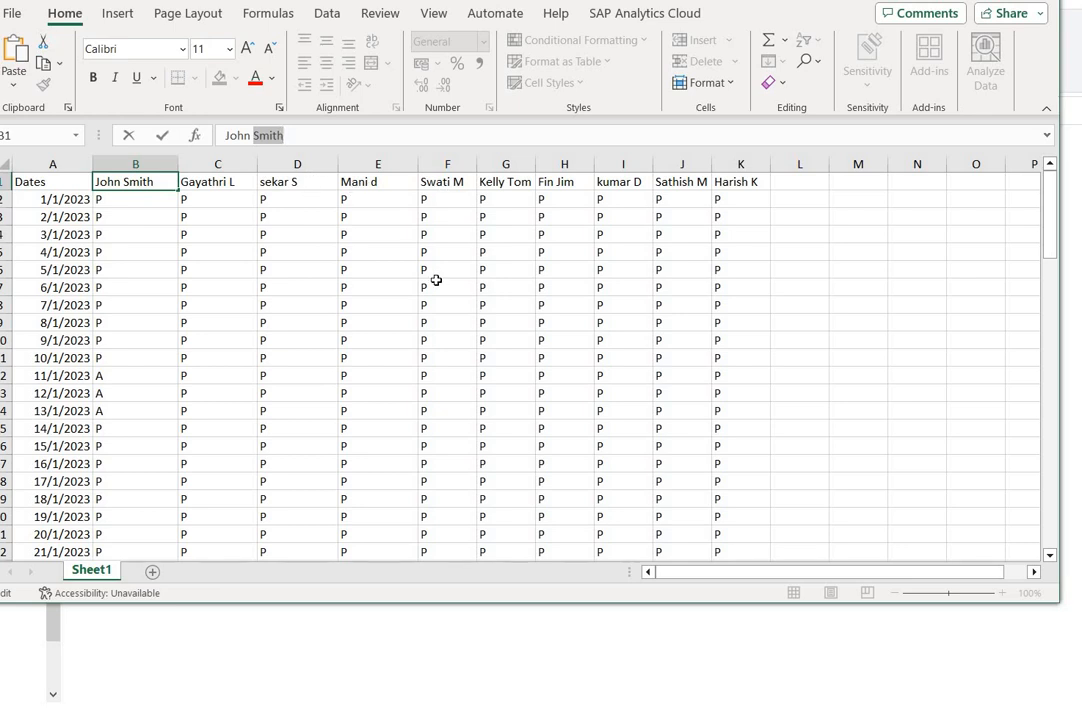
pyautogui.press('Escape')
pyautogui.click(582, 182)
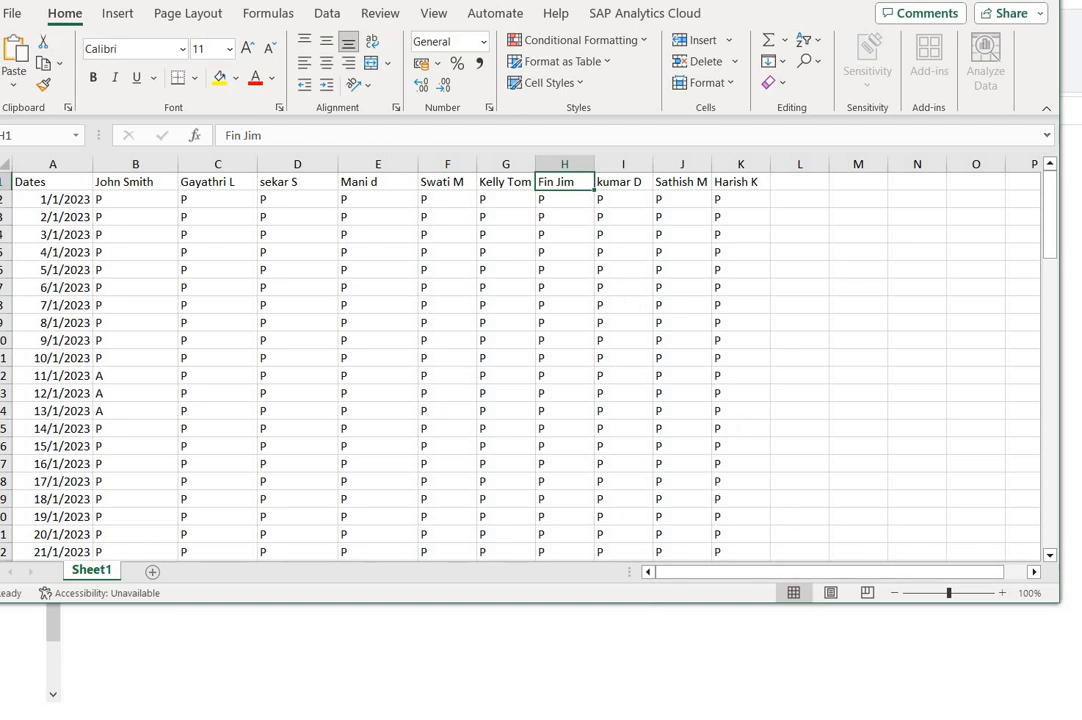
# - Highlight the entire attendance sheet to review its data, and clear the selection
pyautogui.click(410, 422)
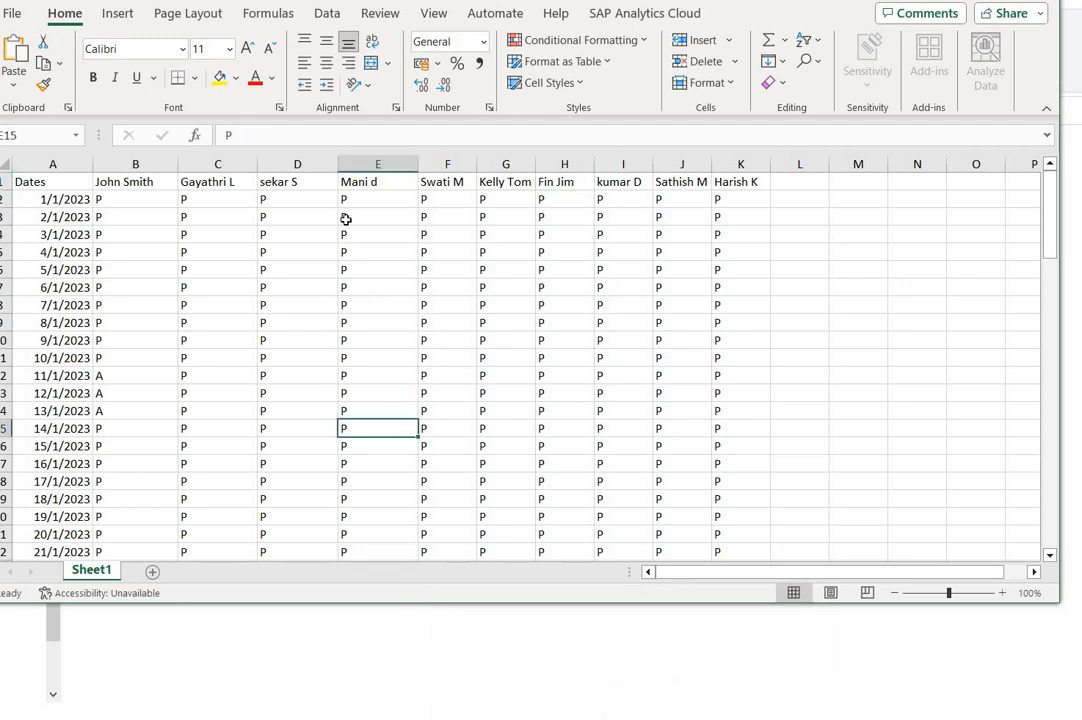
pyautogui.click(5, 162)
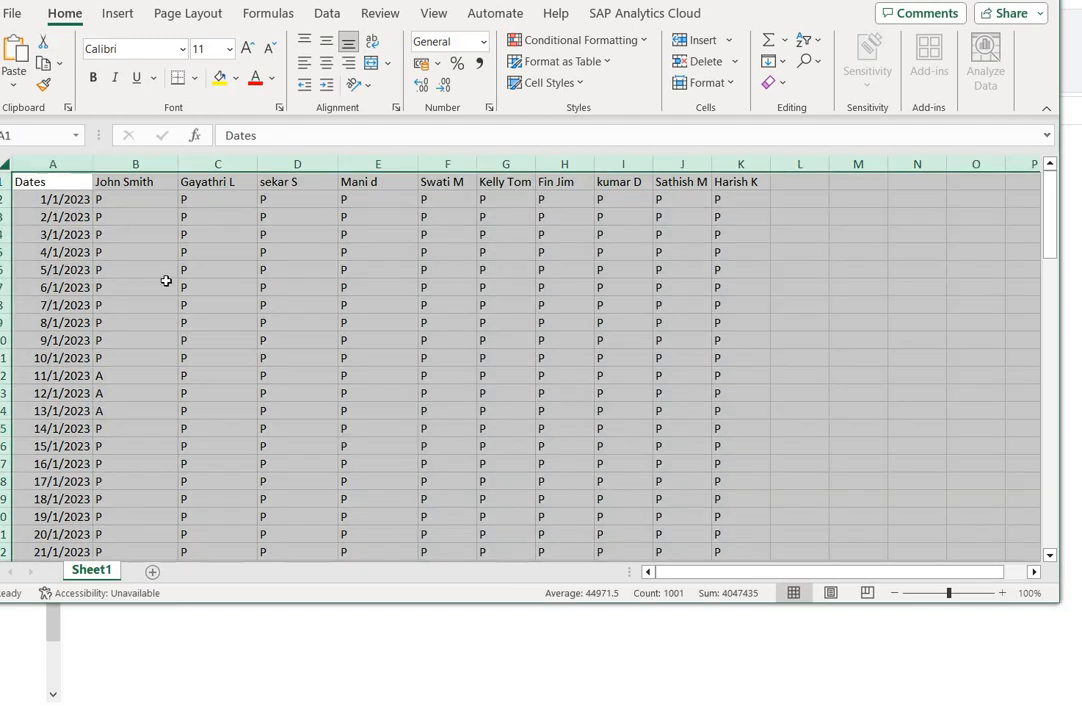
pyautogui.click(297, 375)
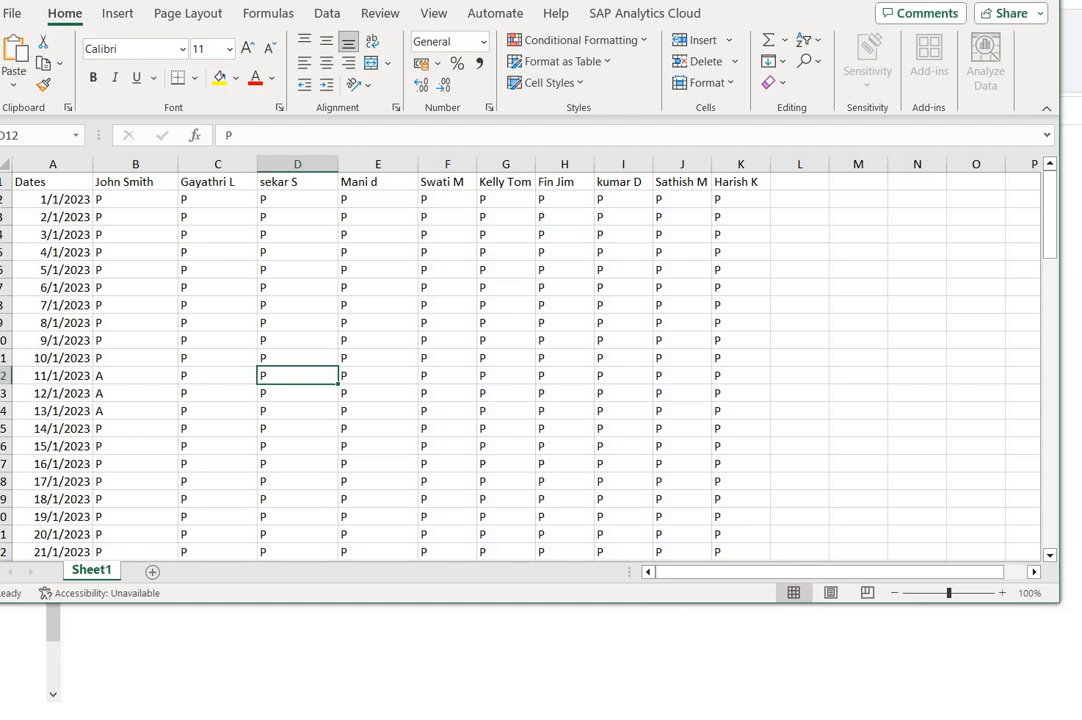
# - Switch to the JOSEPH SCHOOL Marks workbook and delete row 1 containing the "STUDENTS NAMES" heading
pyautogui.click(470, 712)
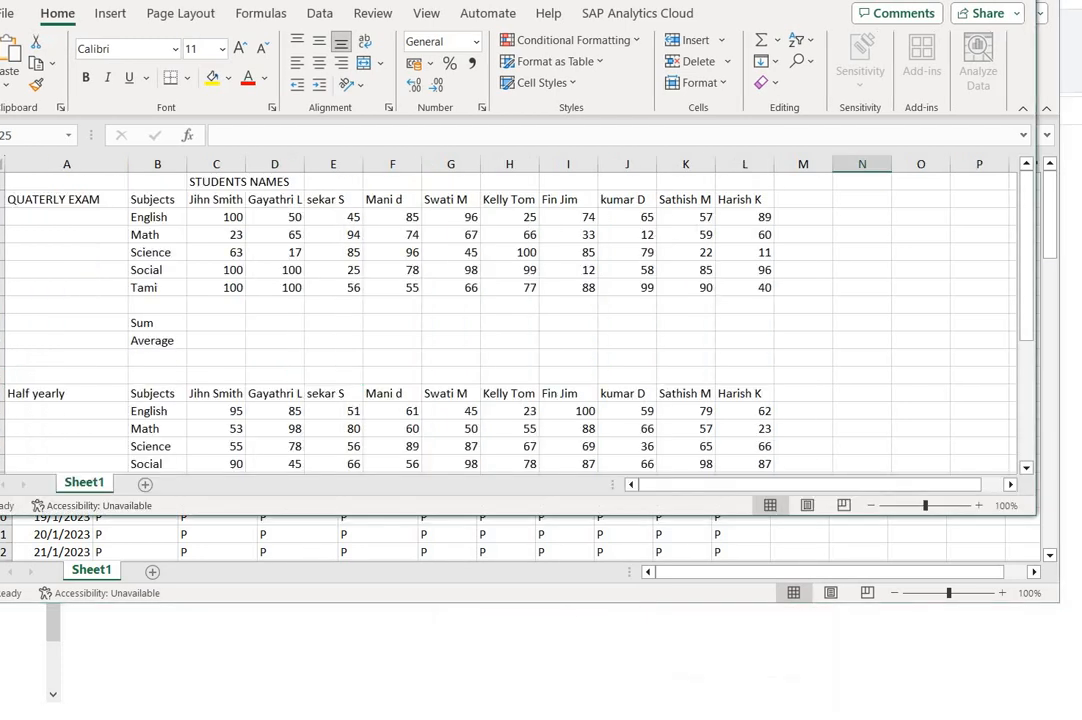
pyautogui.click(282, 309)
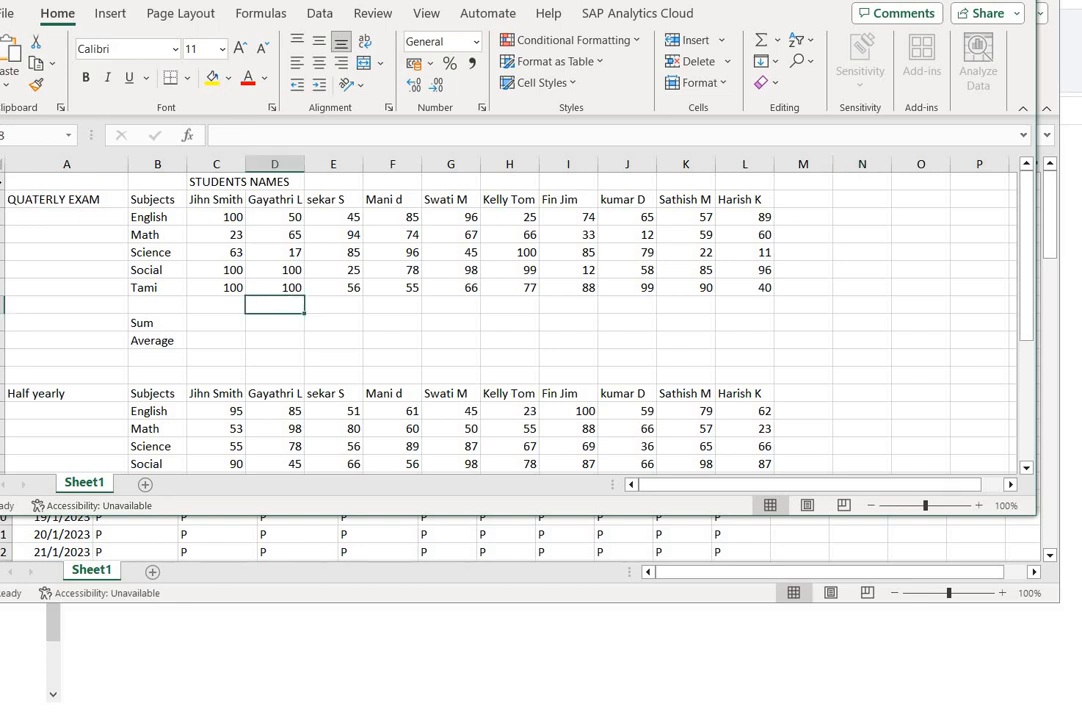
pyautogui.click(3, 182)
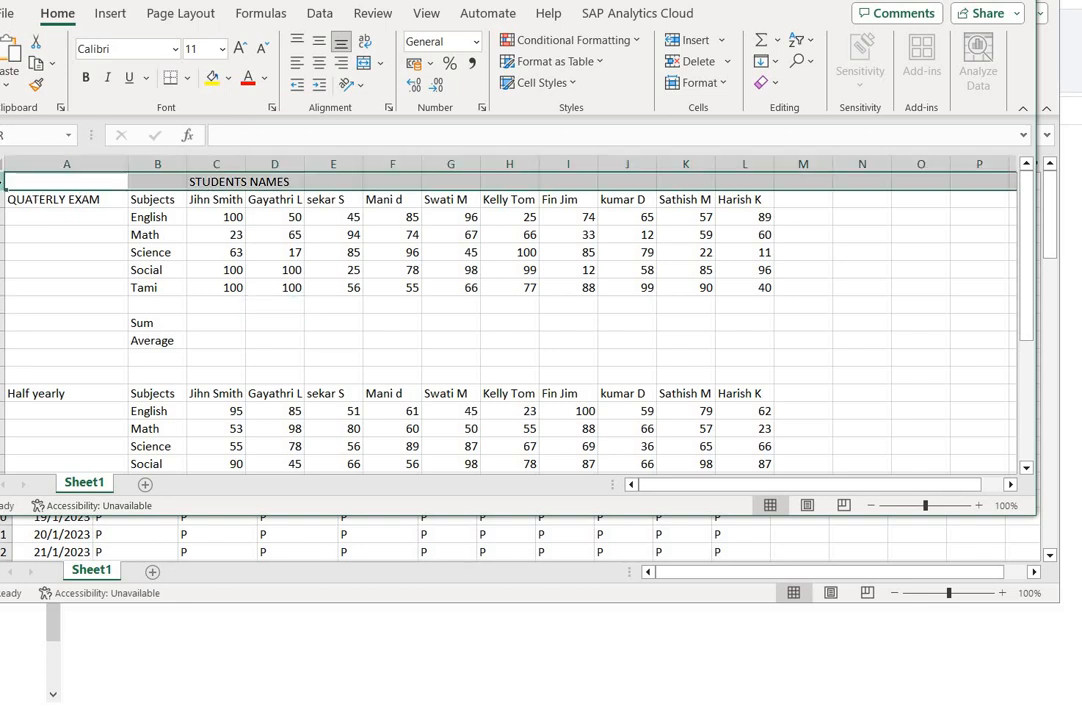
pyautogui.rightClick(3, 186)
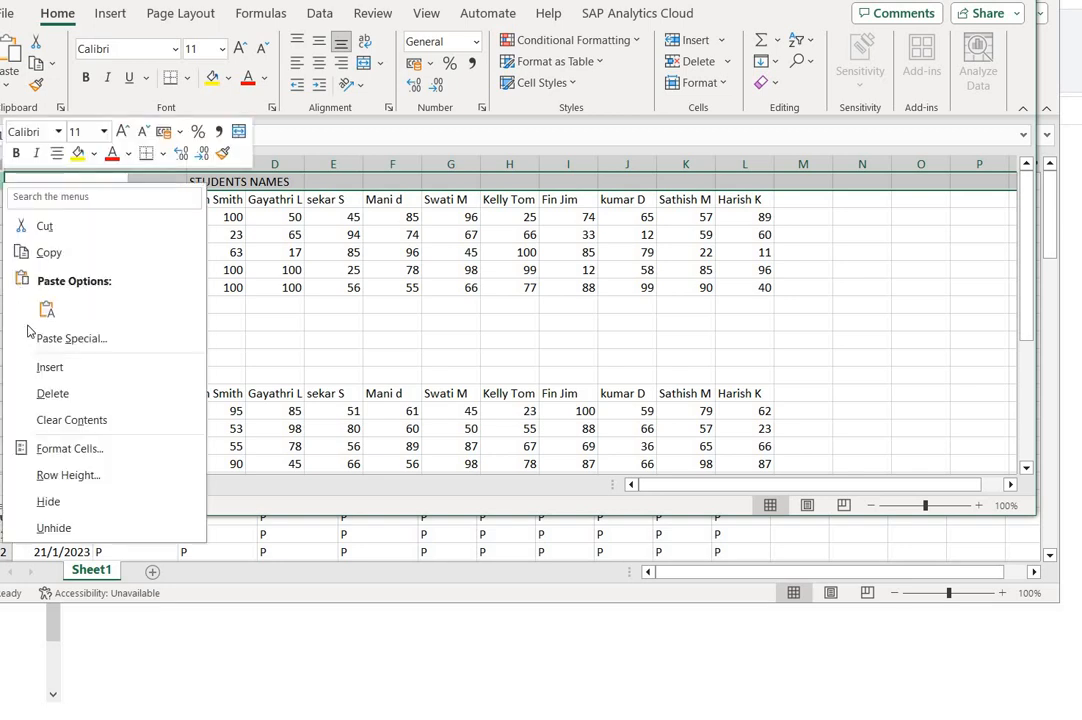
pyautogui.click(50, 394)
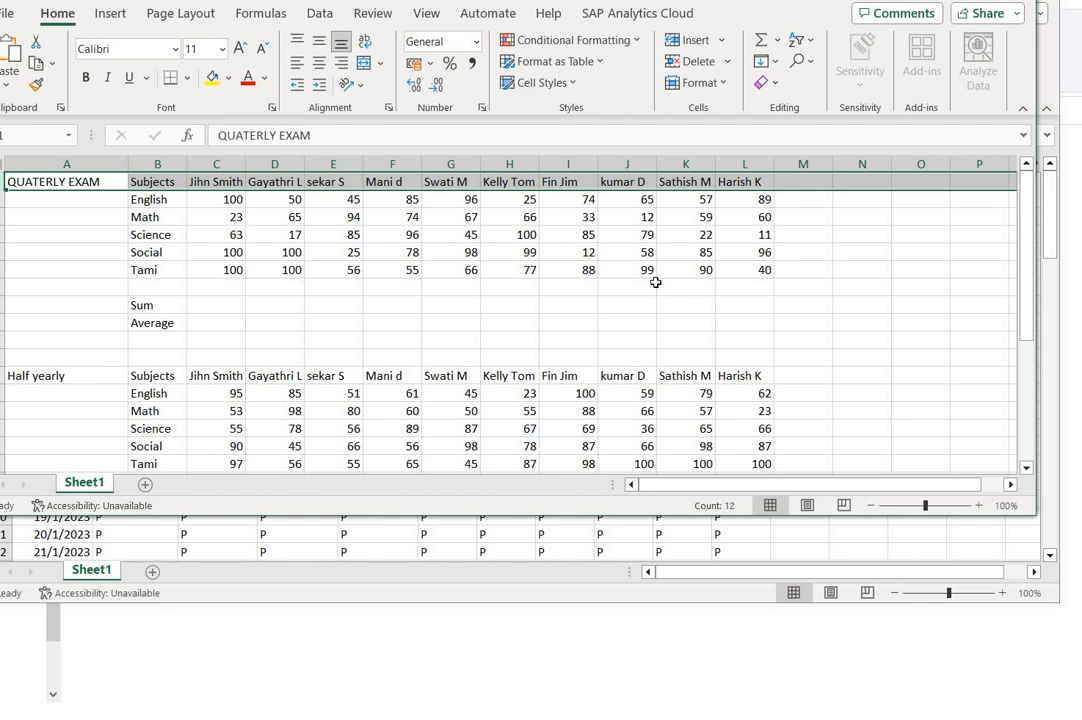
pyautogui.click(662, 325)
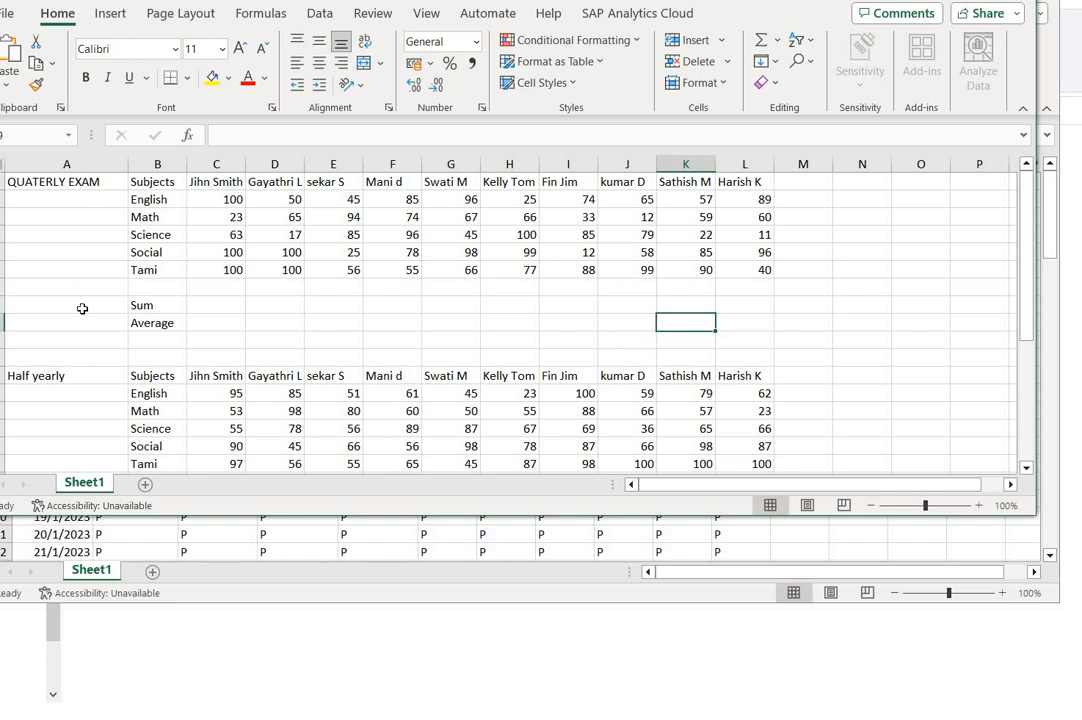
# - Examine column A of the marks sheet, from the QUATERLY EXAM label down to the blank cell above Half yearly
pyautogui.click(70, 163)
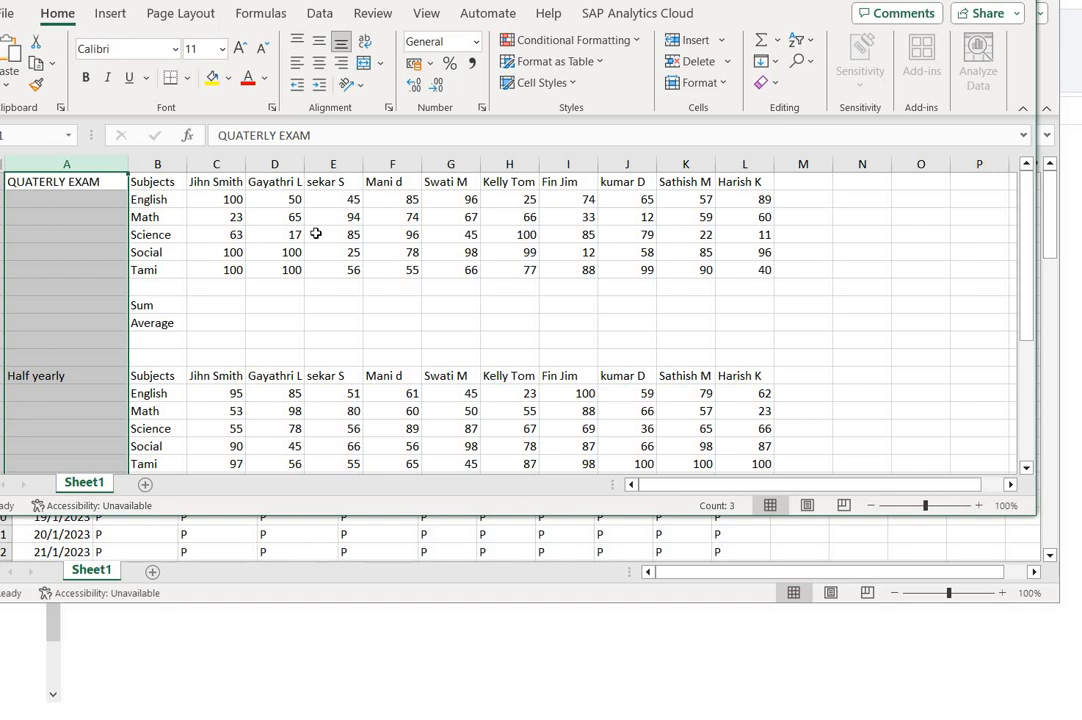
pyautogui.click(49, 182)
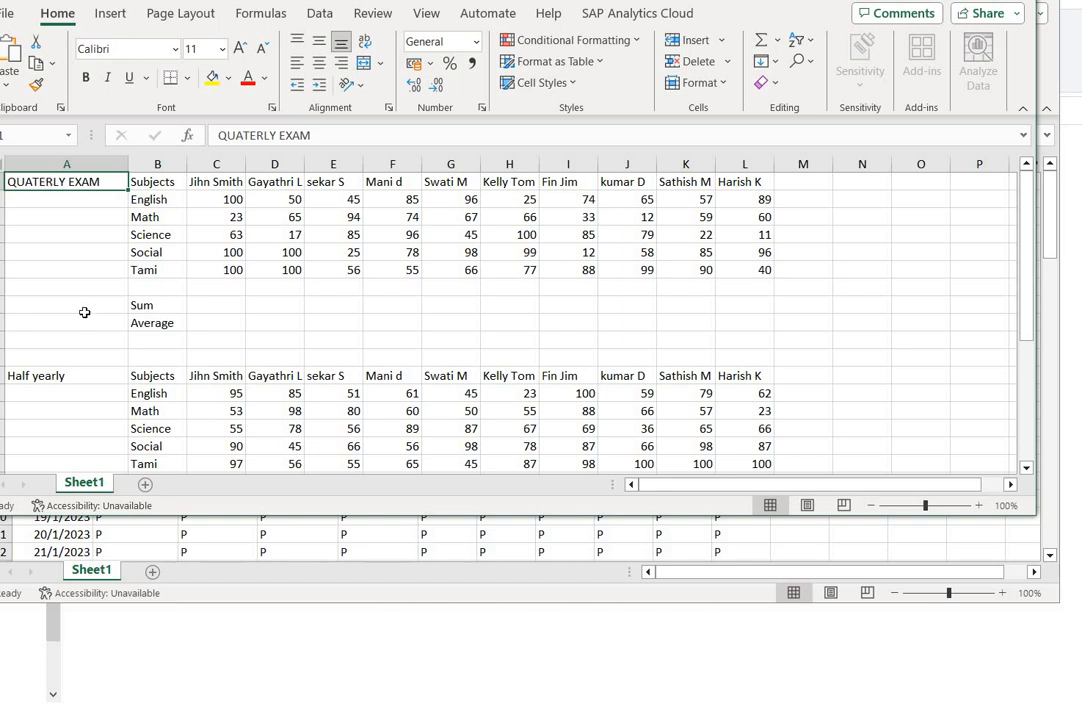
pyautogui.click(70, 358)
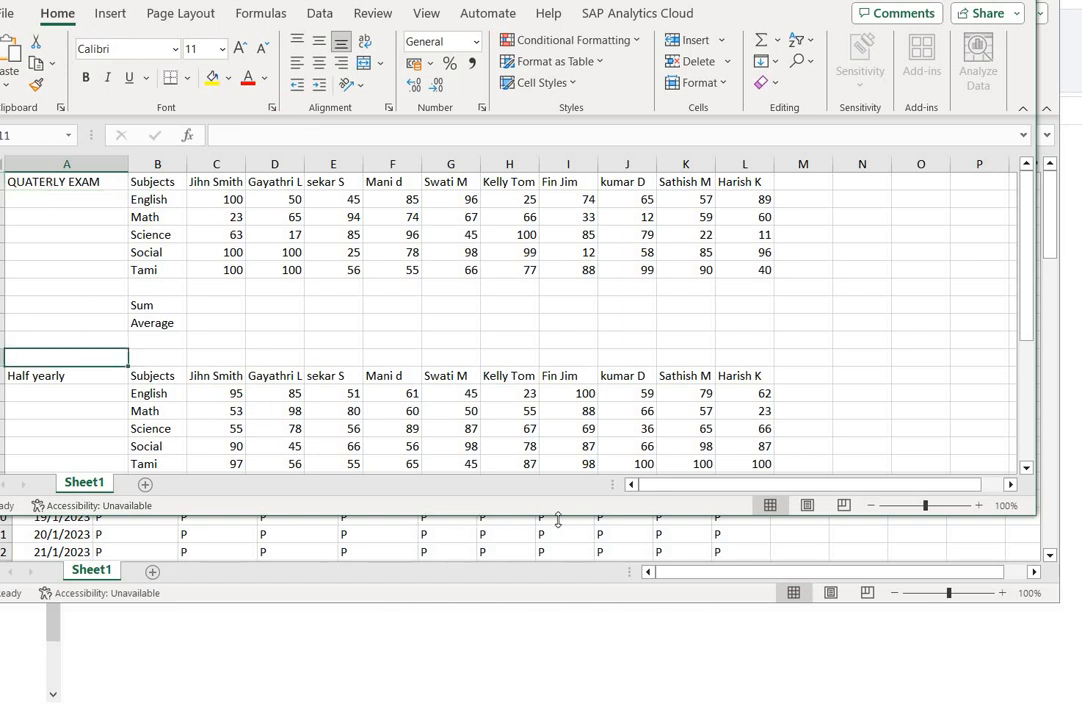
# - Enlarge the marks workbook window to show all three exam blocks, and highlight the quarterly marks from English to Tami for review
pyautogui.moveTo(557, 517); pyautogui.dragTo(608, 719)
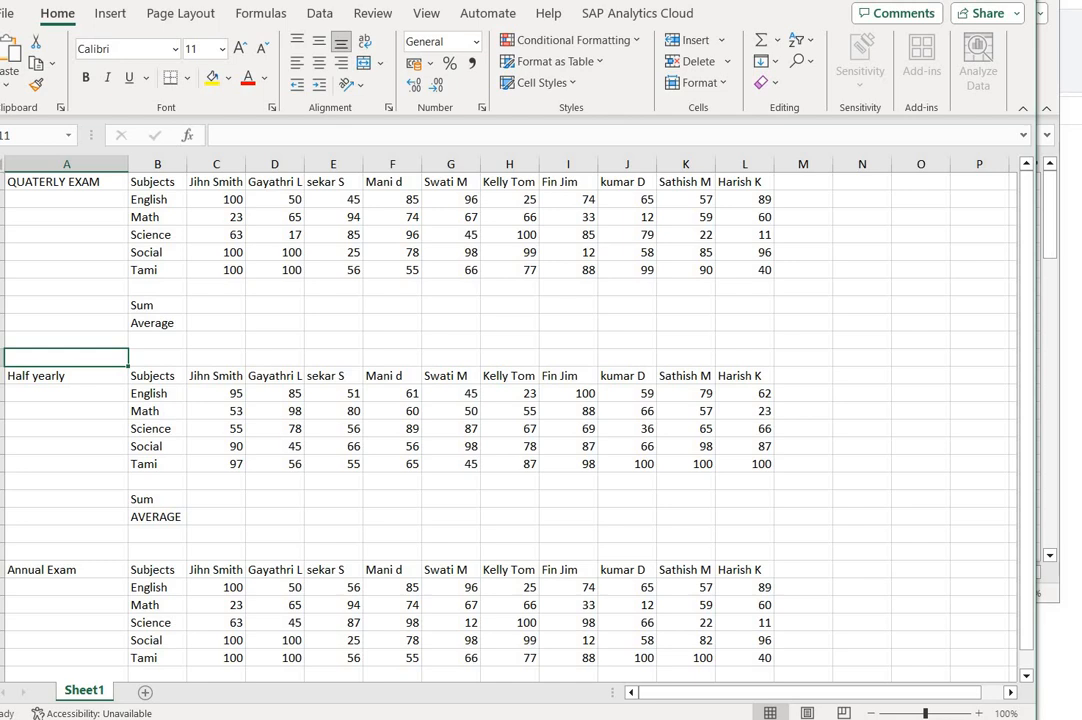
pyautogui.click(64, 218)
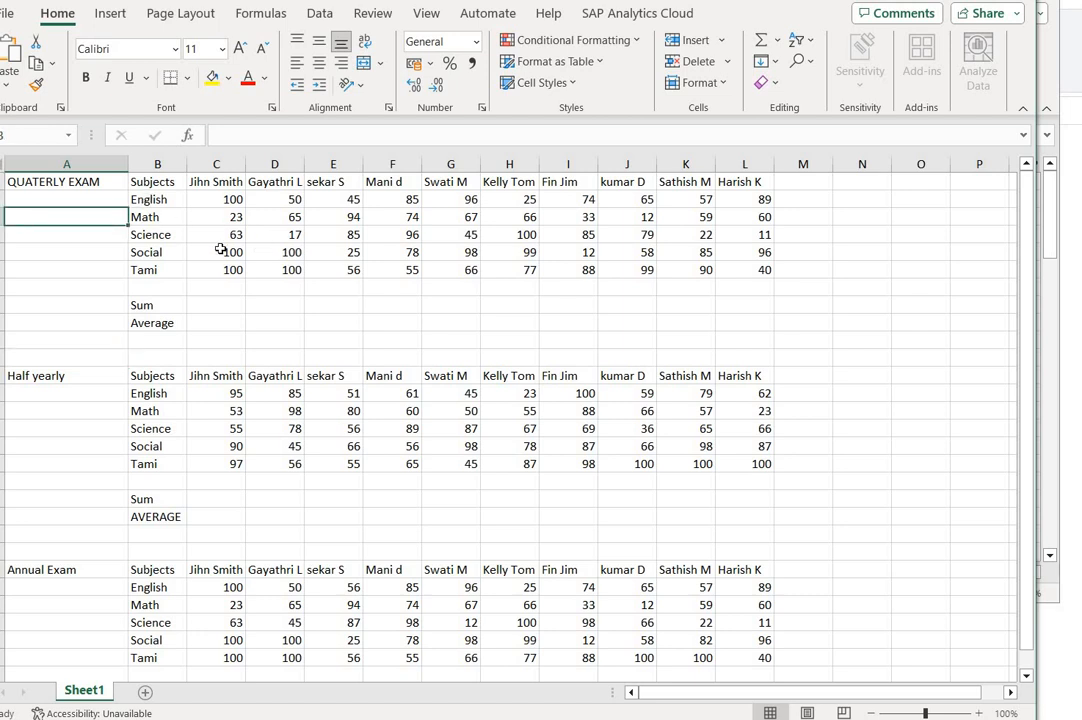
pyautogui.moveTo(150, 200); pyautogui.dragTo(755, 280)
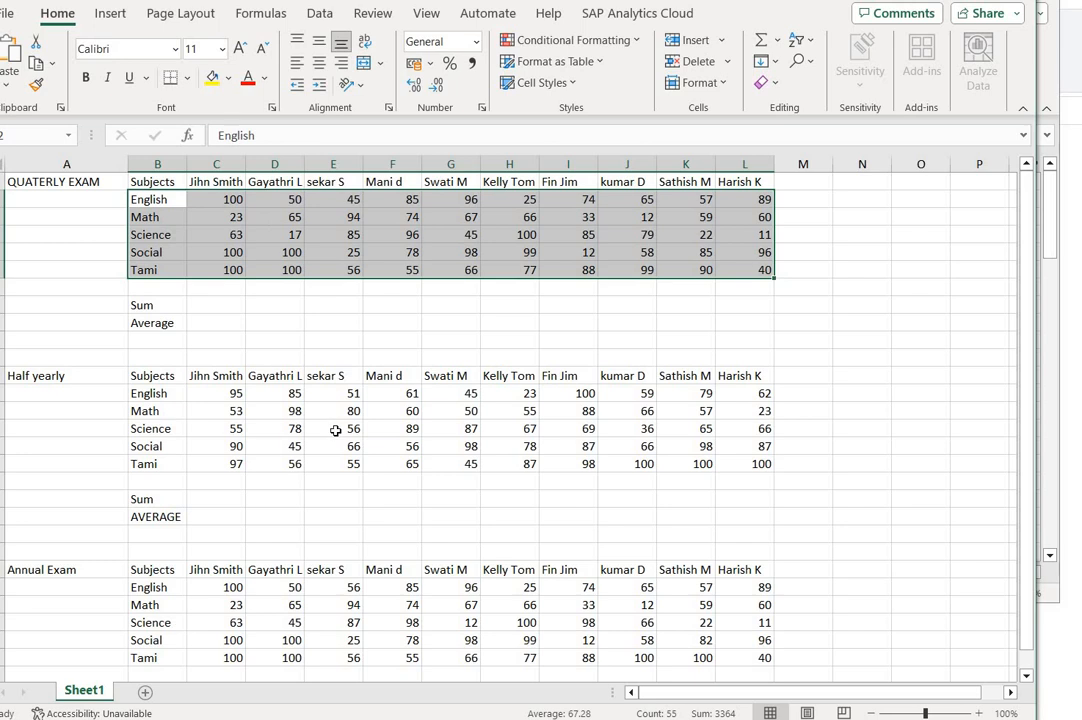
# - Fill the QUATERLY EXAM label from A1 down column A to the Average row, A9
pyautogui.click(62, 184)
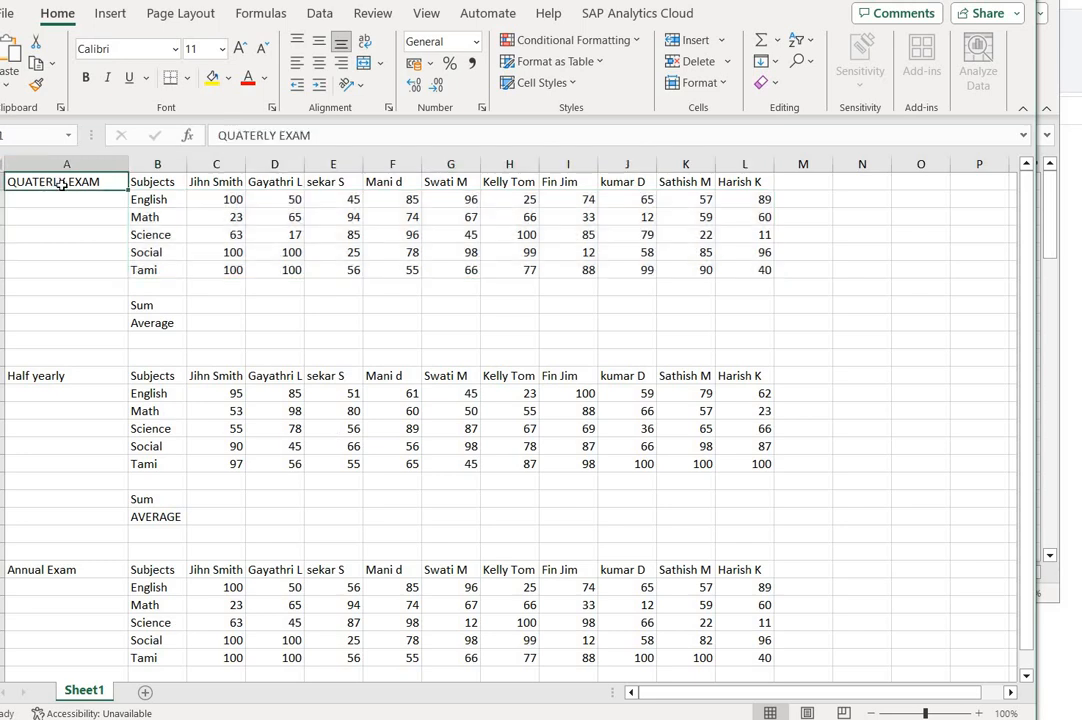
pyautogui.hotkey('ctrl', 'c')
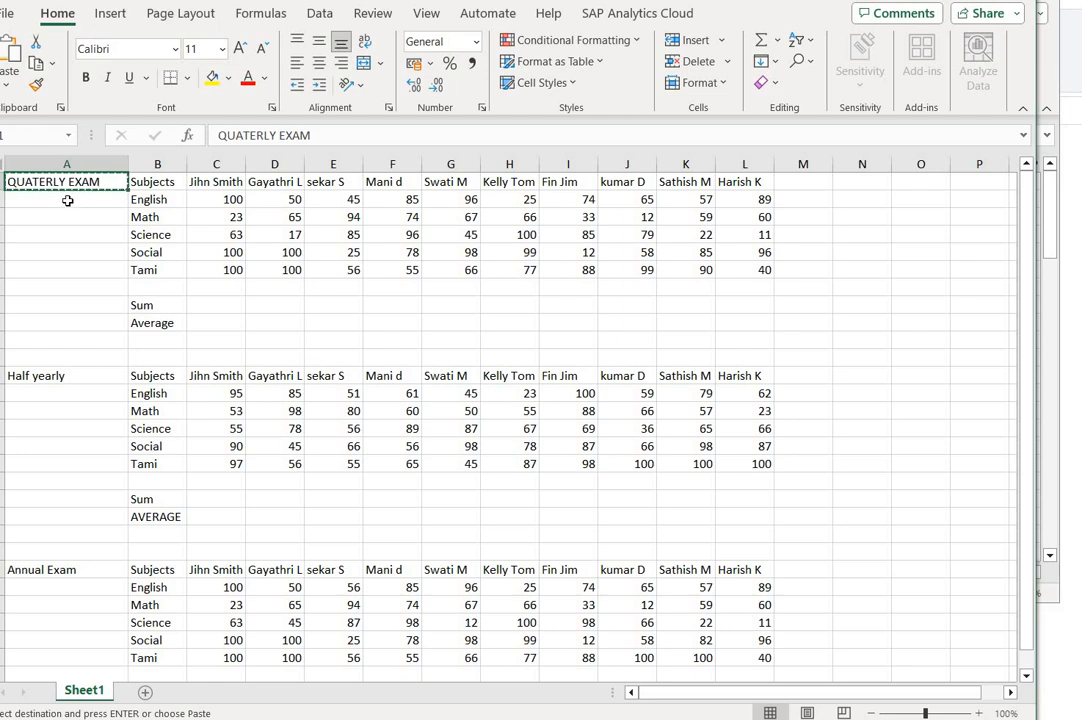
pyautogui.click(67, 201)
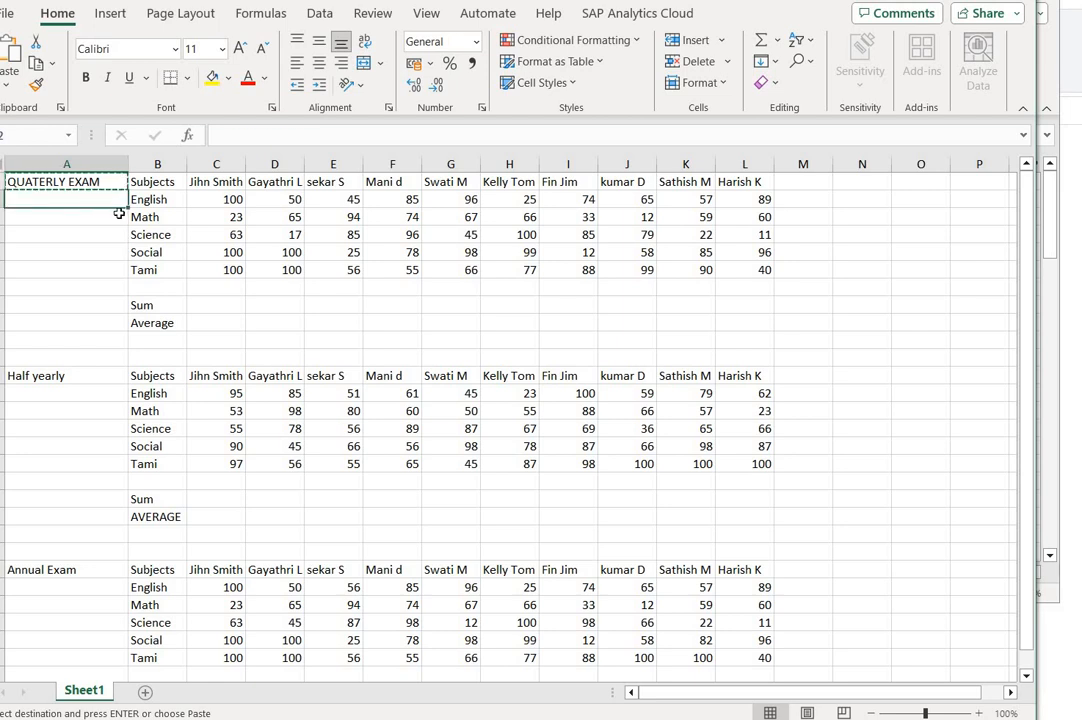
pyautogui.press('Down')
pyautogui.press('Down')
pyautogui.click(113, 184)
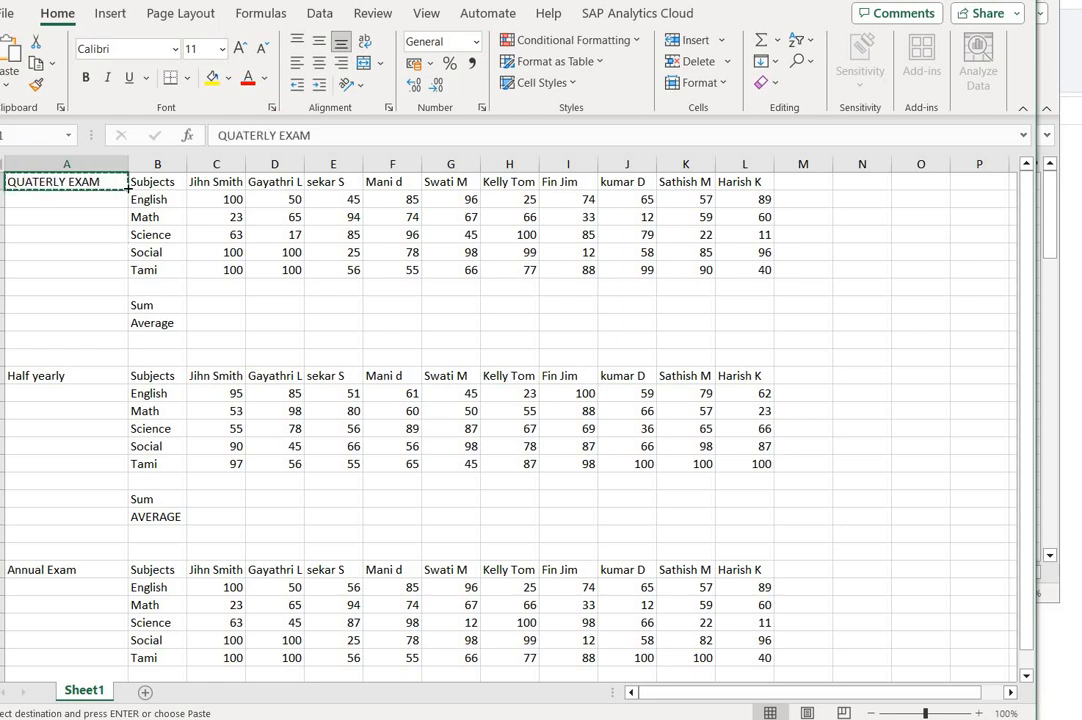
pyautogui.moveTo(128, 187); pyautogui.dragTo(113, 337)
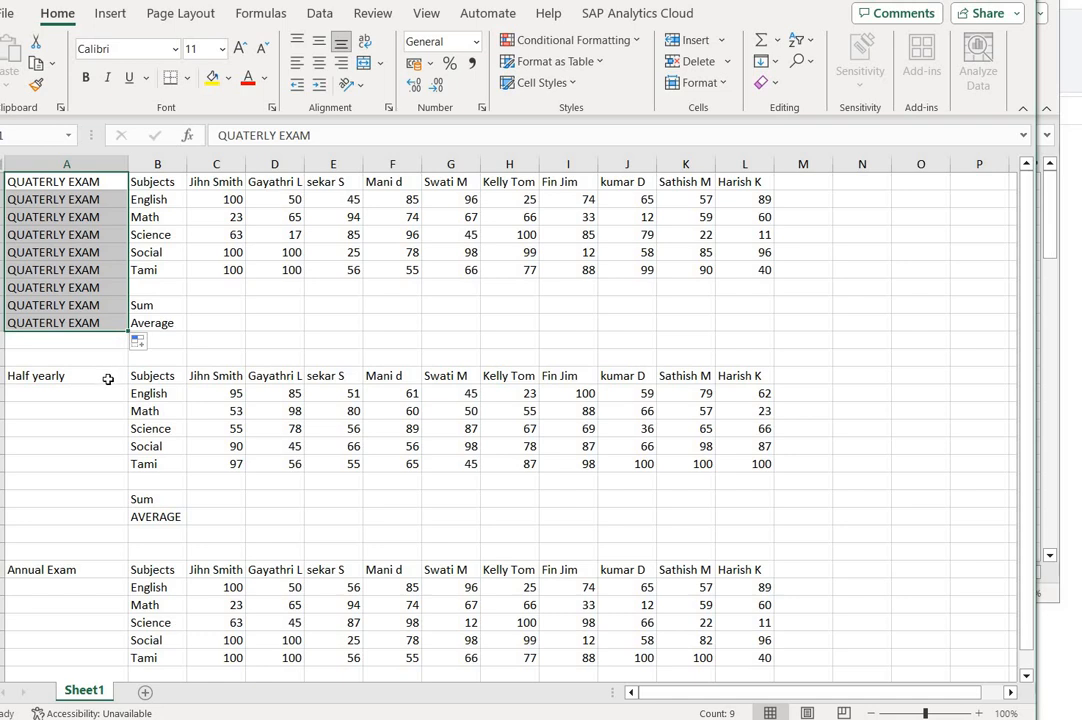
# - Fill the Half yearly label down A12 to A20 and the Annual Exam label down A23 to A31
pyautogui.click(108, 379)
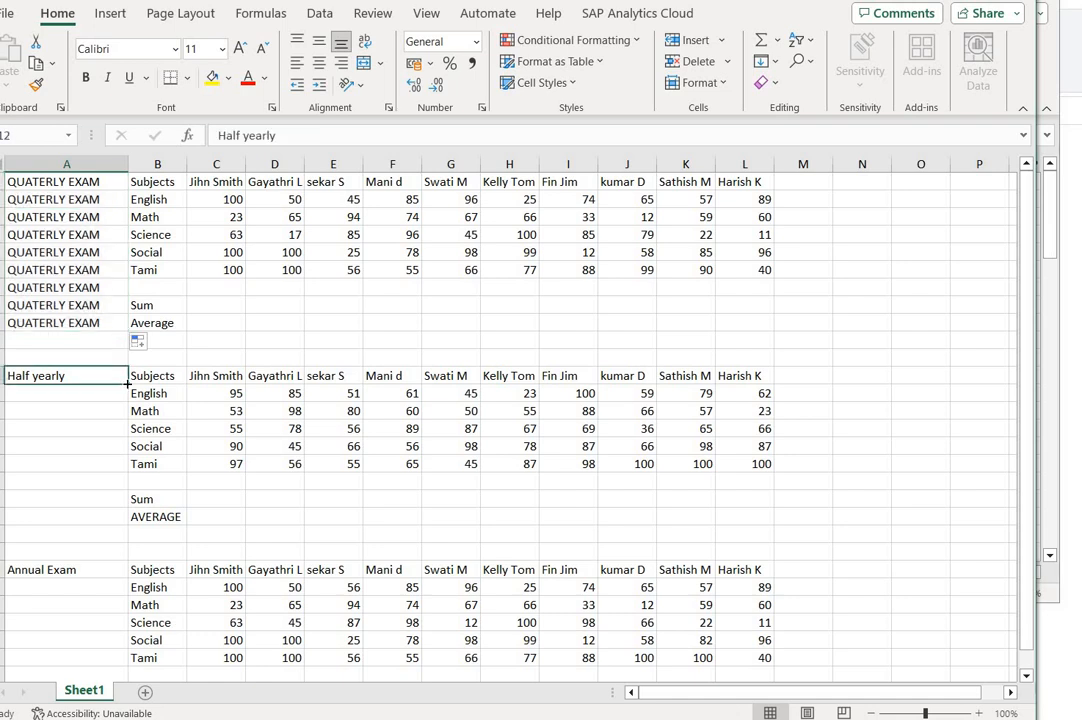
pyautogui.moveTo(127, 384); pyautogui.dragTo(117, 522)
pyautogui.click(117, 573)
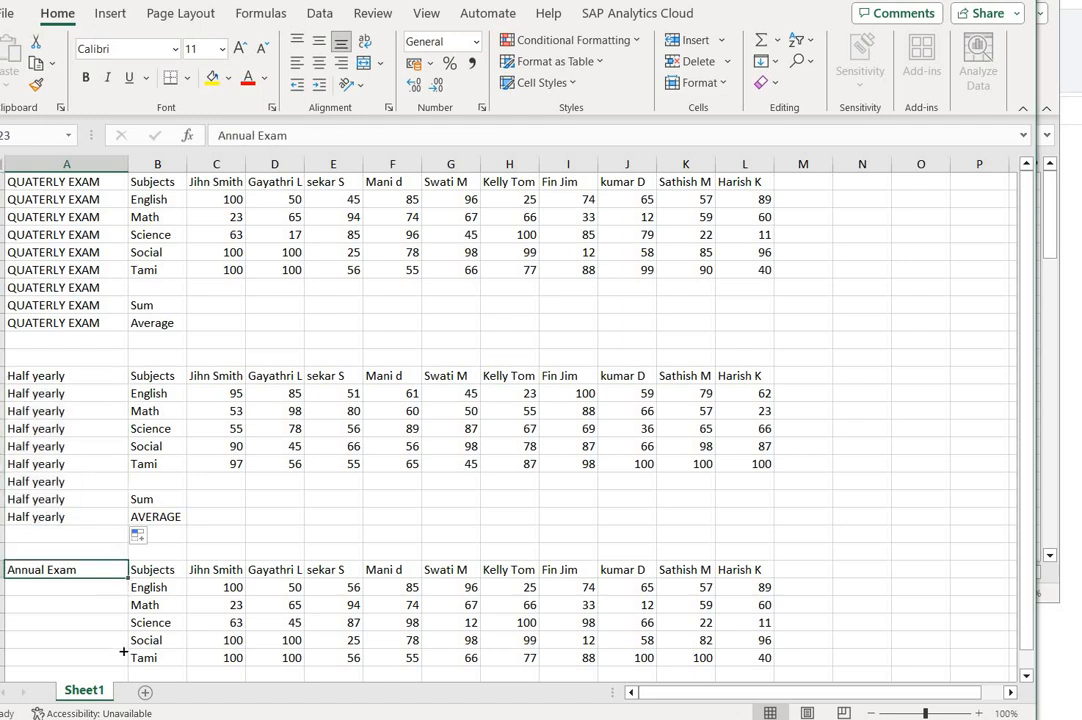
pyautogui.moveTo(127, 578)
pyautogui.mouseDown()
pyautogui.moveTo(115, 690)
pyautogui.moveTo(110, 564)
pyautogui.moveTo(111, 577)
pyautogui.mouseUp()
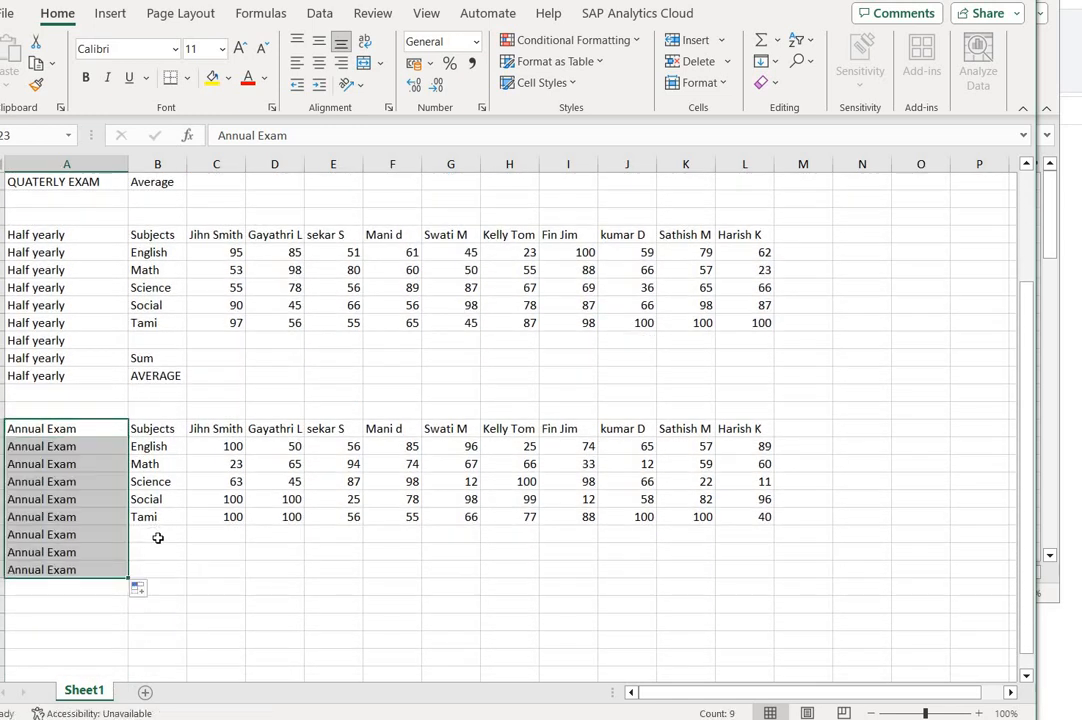
# - Add a Sum label in B30 and an AVERAGE label in B31 of the Annual Exam block, reusing the Half yearly block's AVERAGE text
pyautogui.click(158, 547)
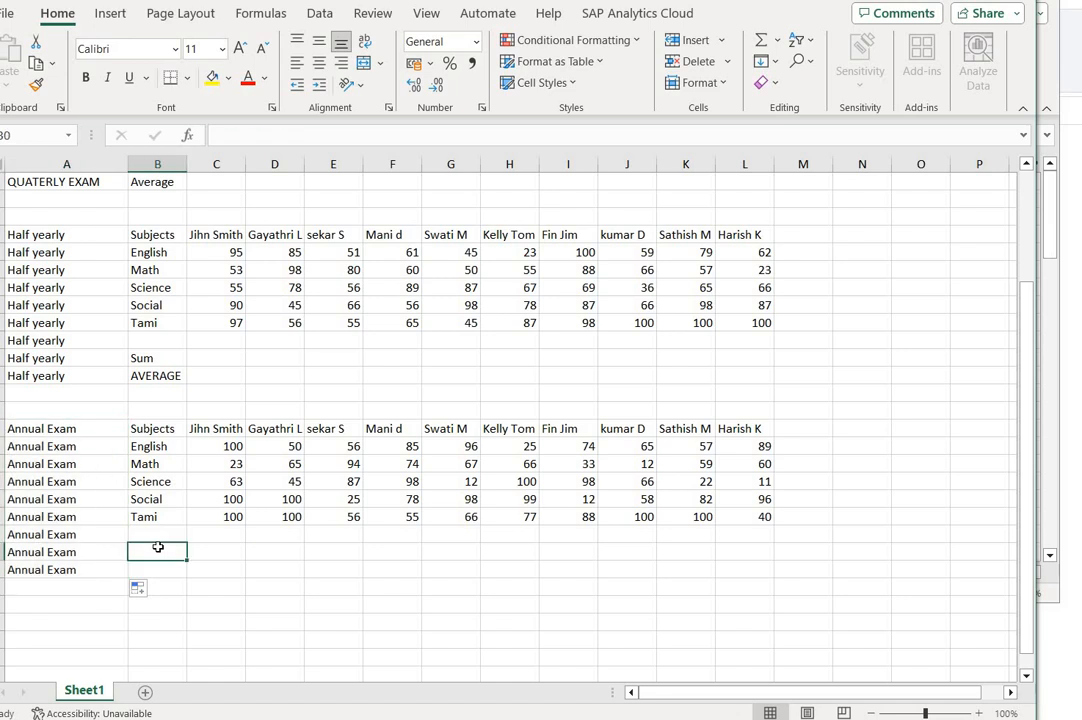
pyautogui.write('Sum')
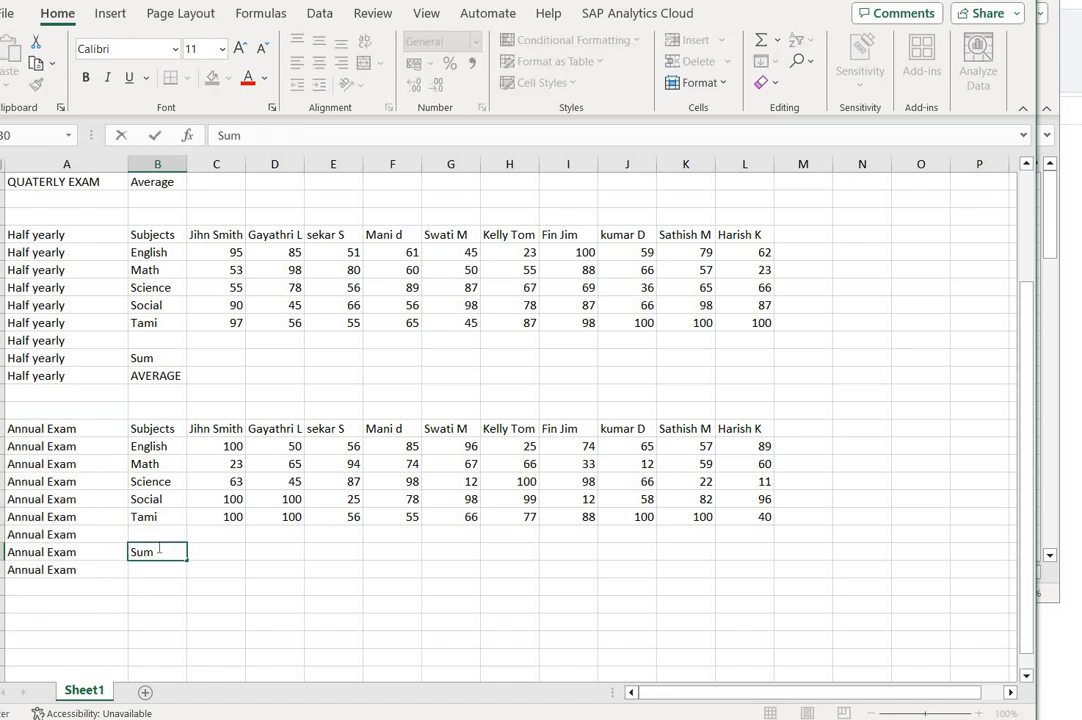
pyautogui.press('Return')
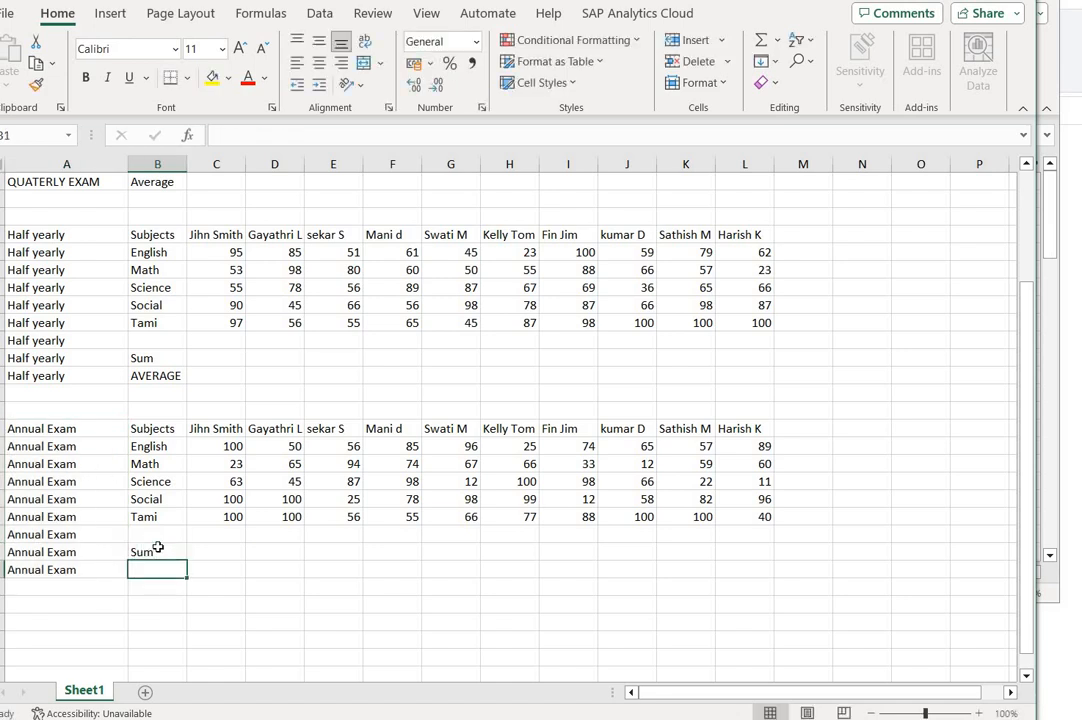
pyautogui.write('Avg')
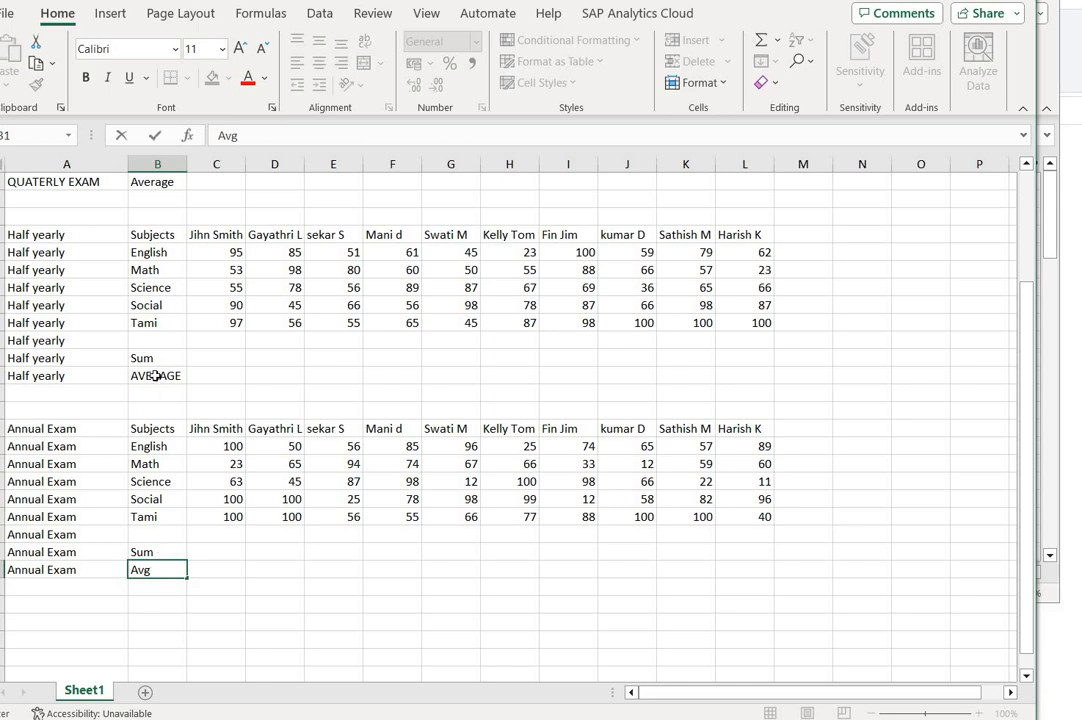
pyautogui.click(155, 375)
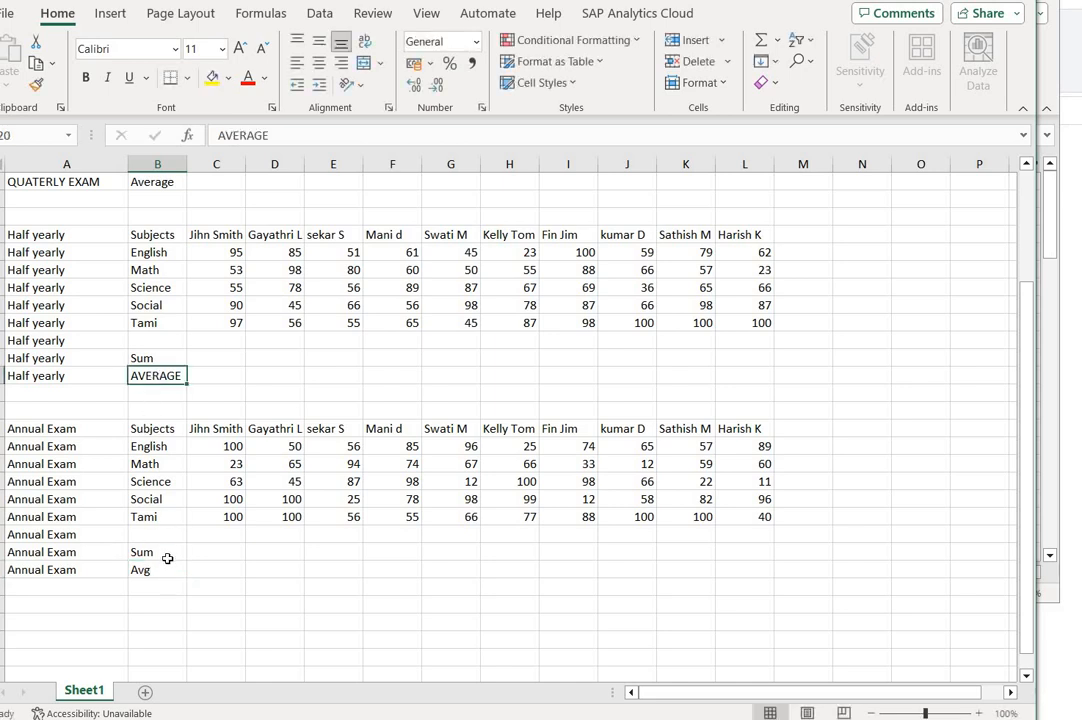
pyautogui.hotkey('ctrl', 'c')
pyautogui.click(160, 569)
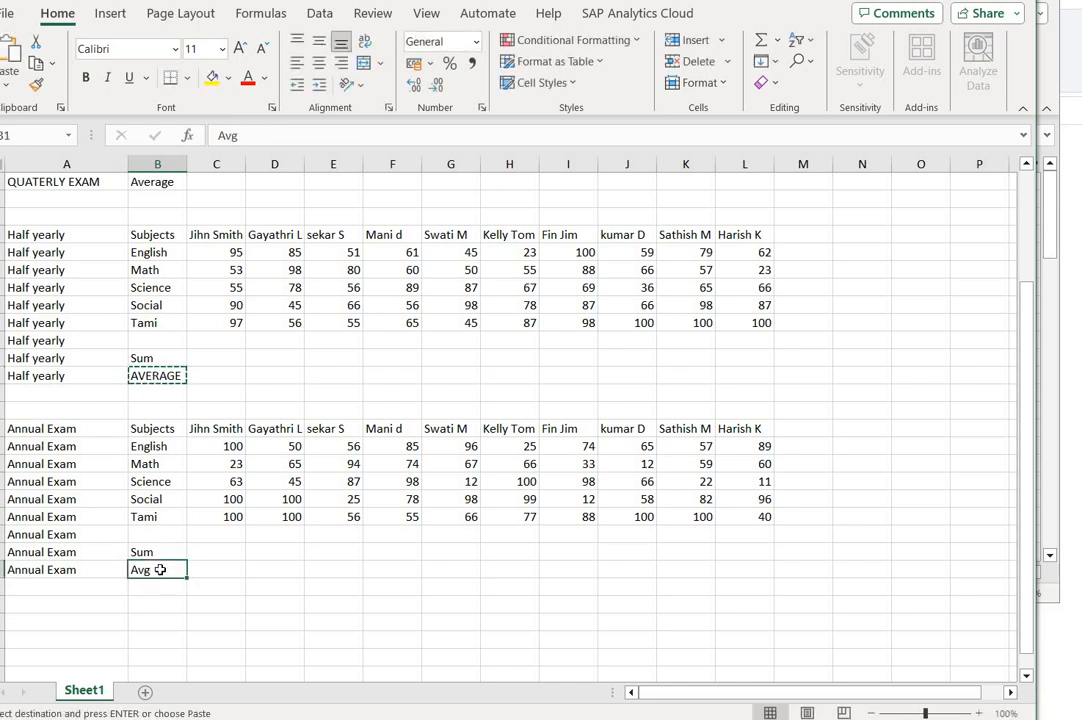
pyautogui.hotkey('ctrl', 'v')
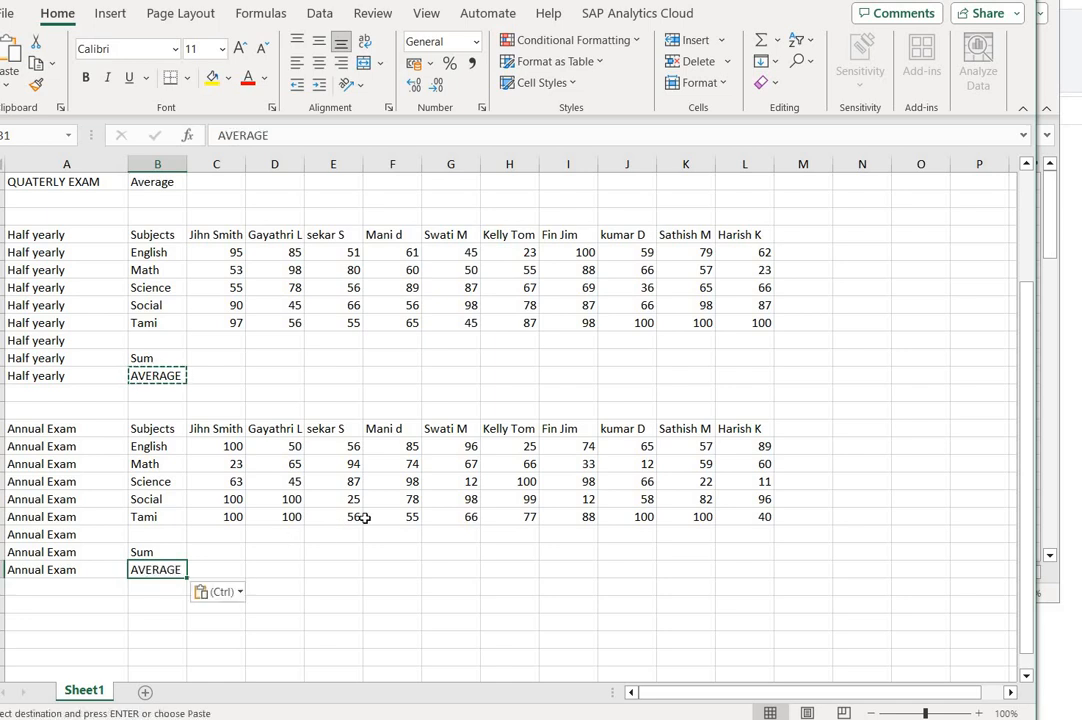
# - Delete the repeated Subjects and student-name header rows of the Annual Exam and Half yearly blocks, rows 23 and 12
pyautogui.click(216, 234)
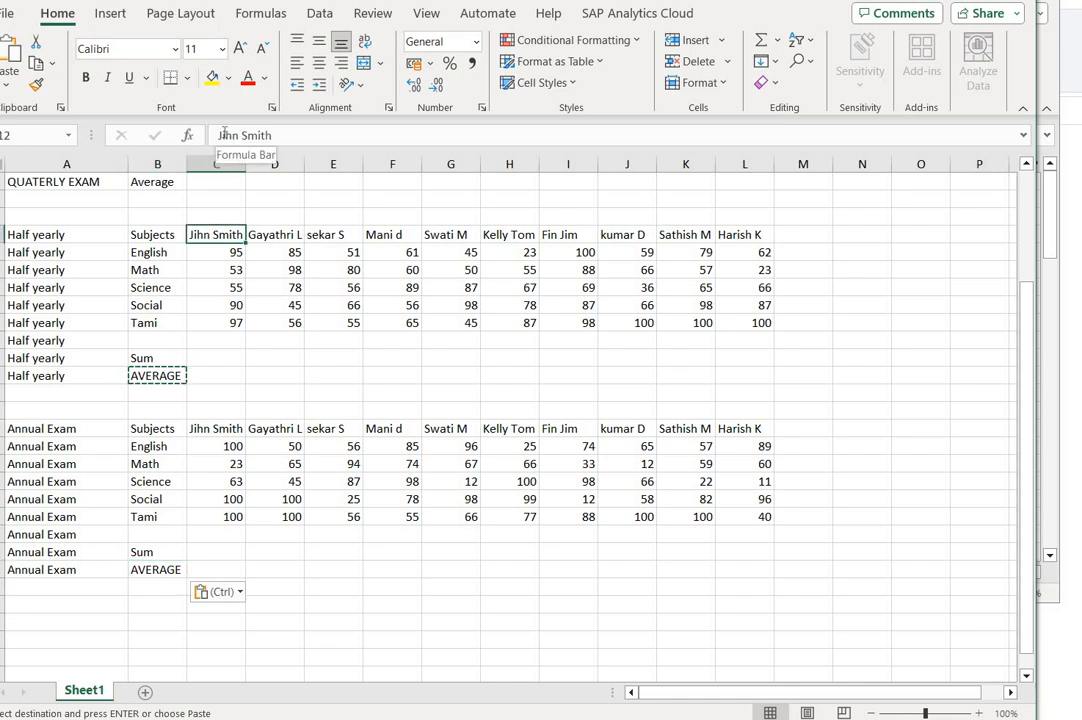
pyautogui.press('Escape')
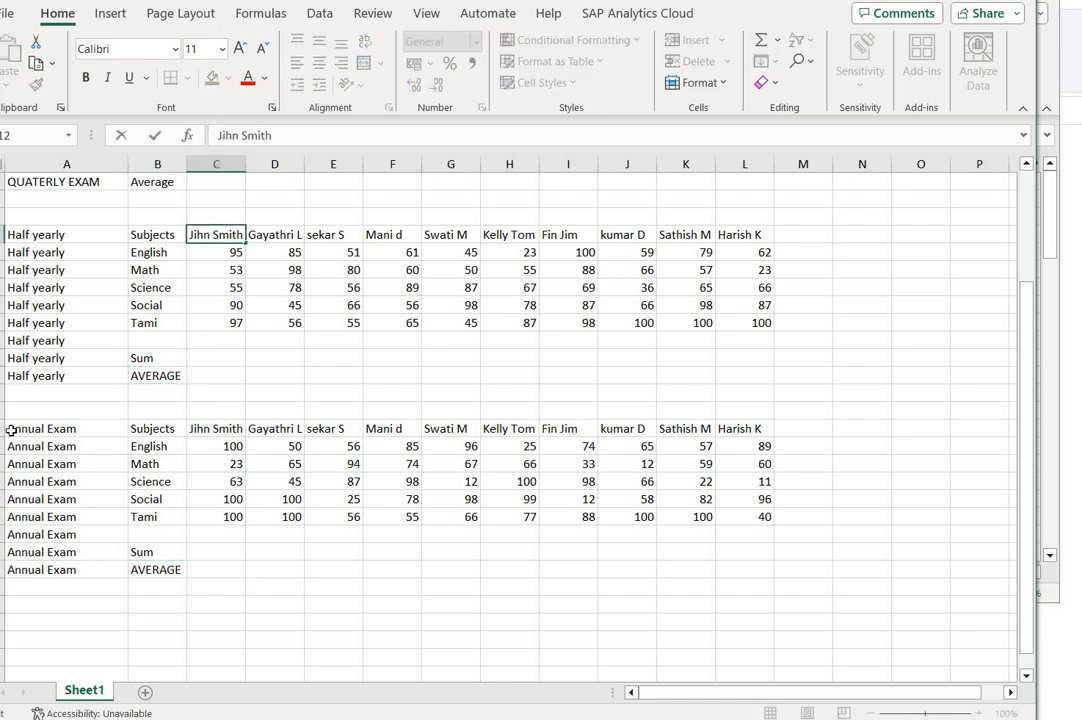
pyautogui.click(2, 428)
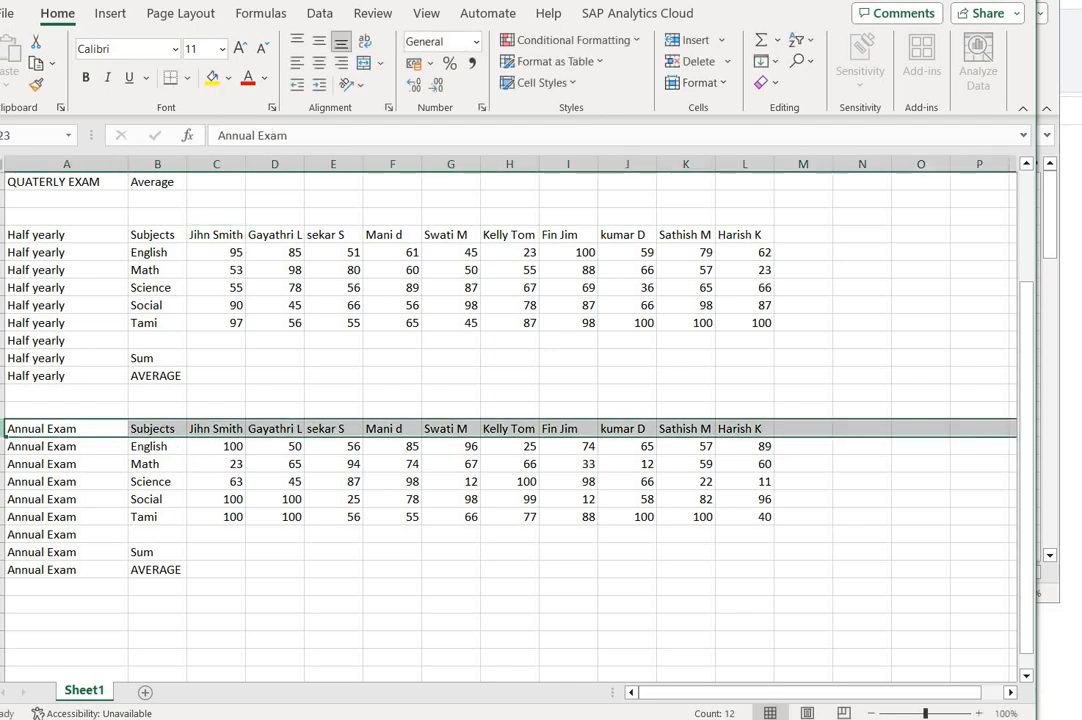
pyautogui.rightClick(2, 428)
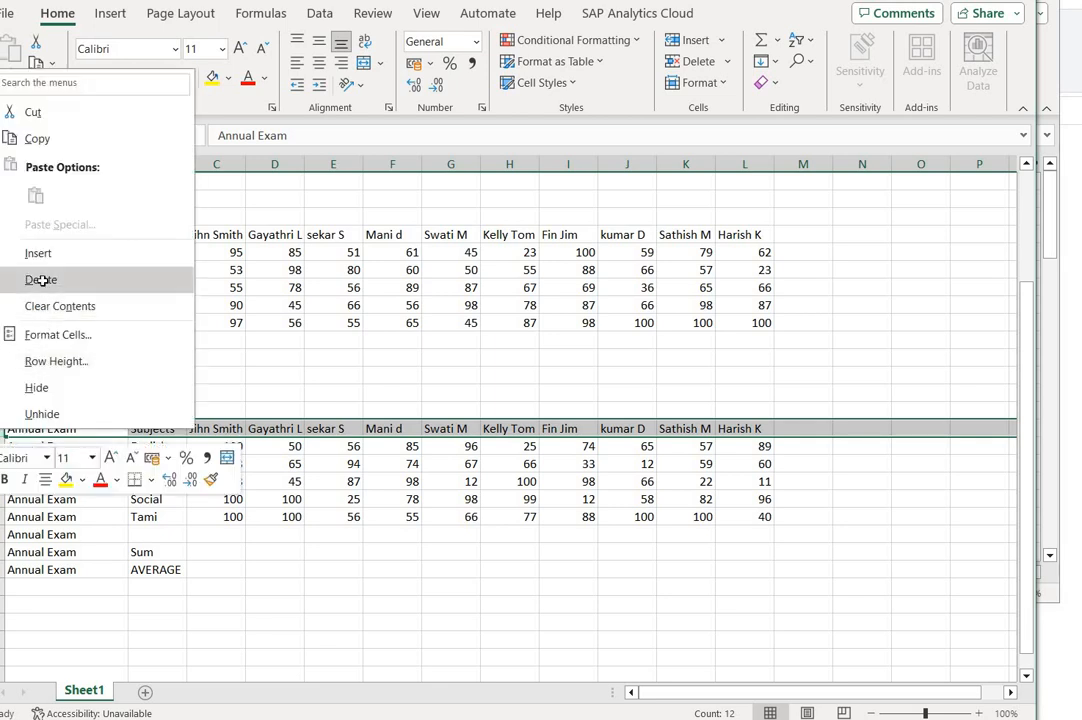
pyautogui.click(41, 280)
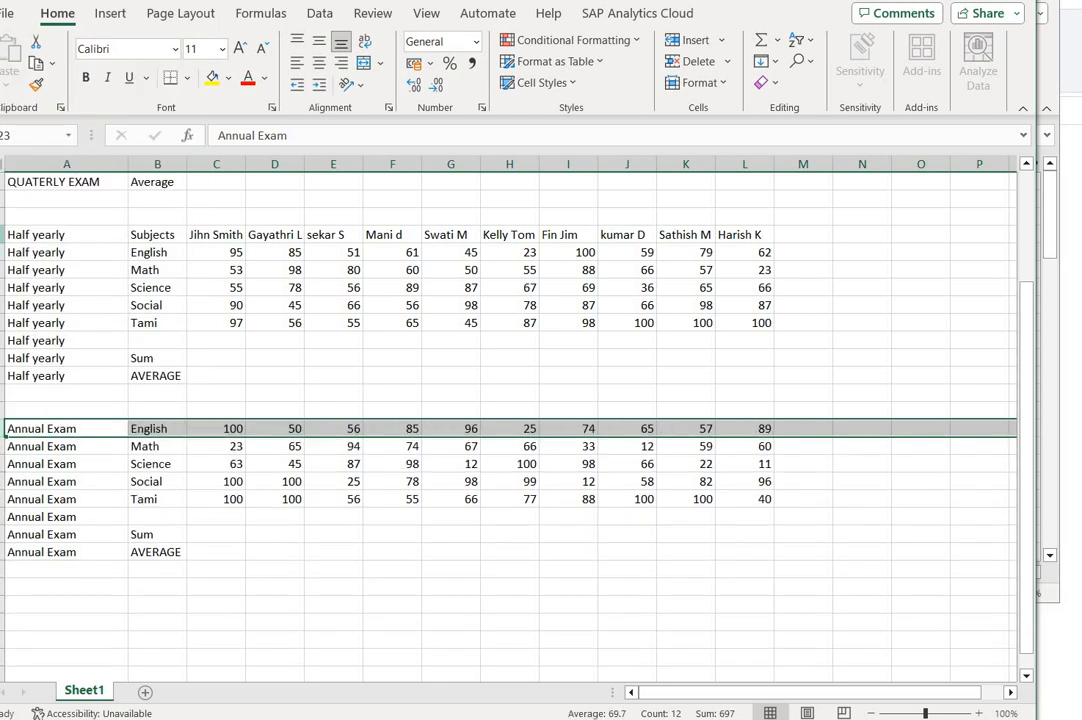
pyautogui.rightClick(2, 234)
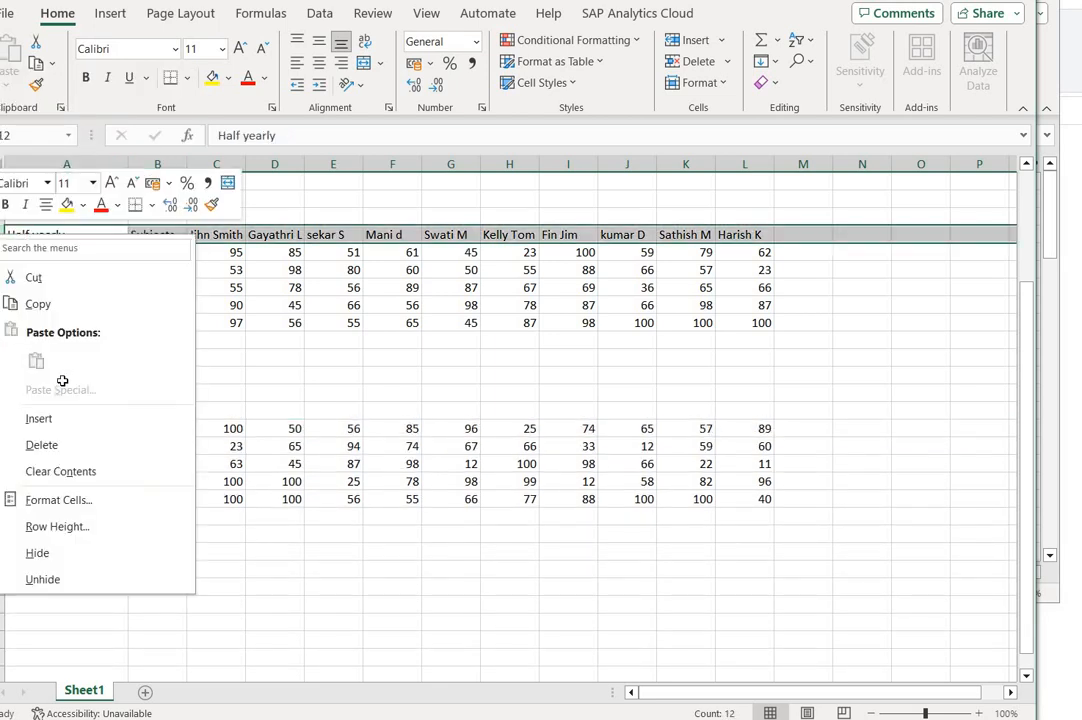
pyautogui.click(41, 444)
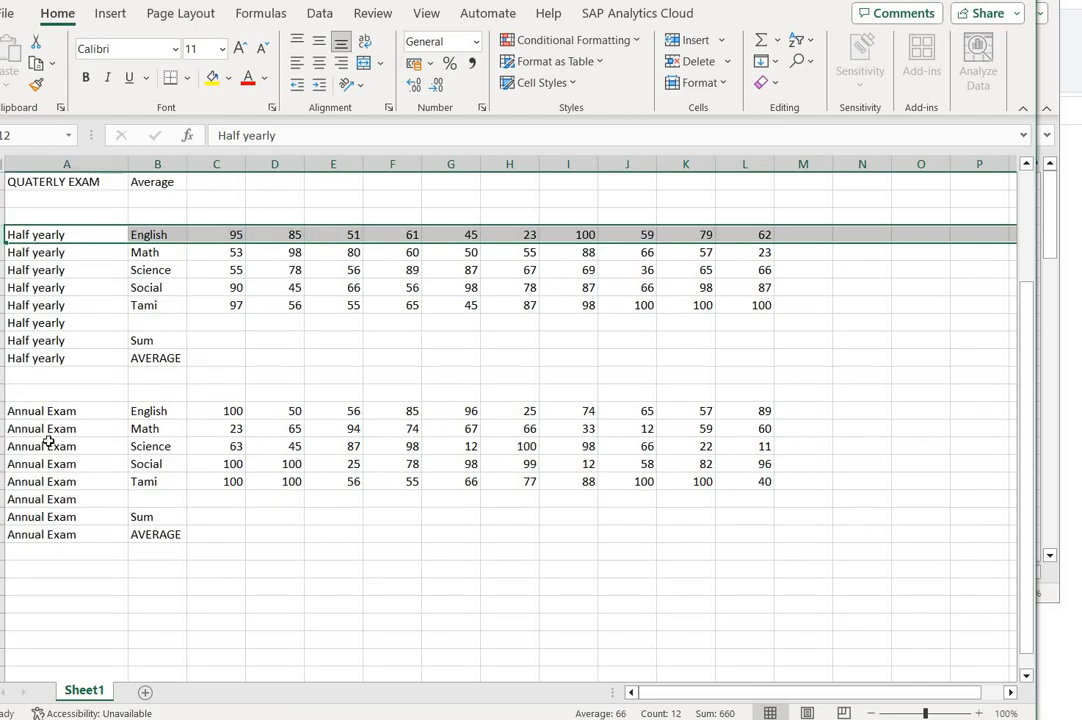
# - Review the student marks in columns C and D across all exam blocks, and switch to the PowerPoint data onboarding presentation
pyautogui.scroll(2, 47, 440)
pyautogui.scroll(1, 47, 440)
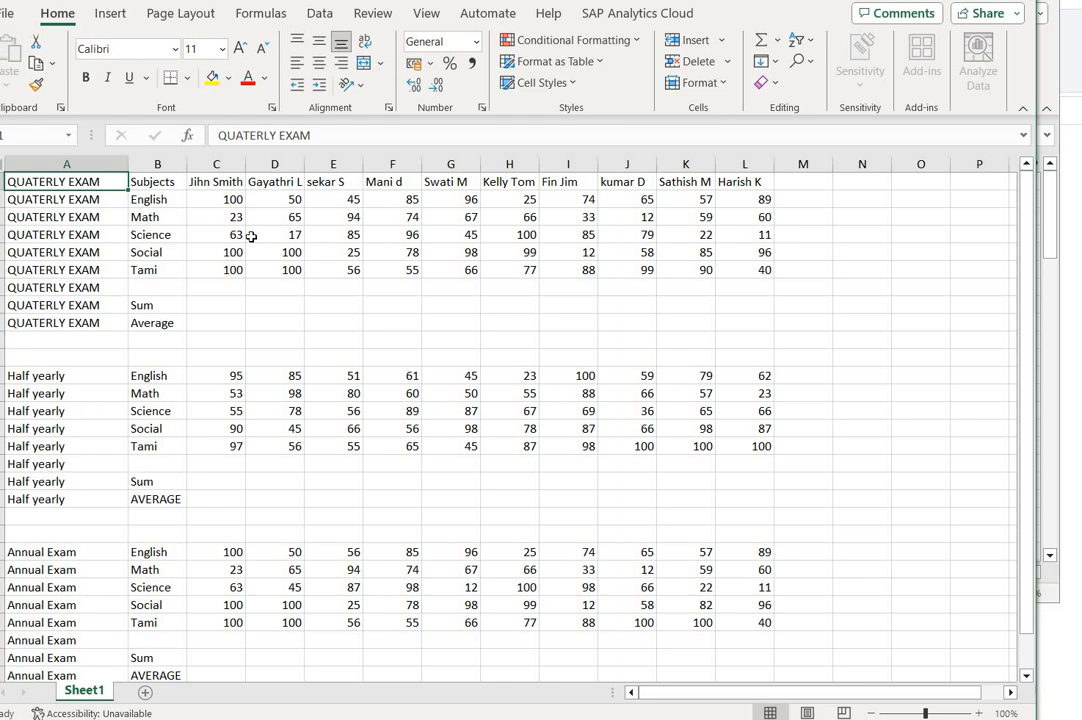
pyautogui.click(215, 165)
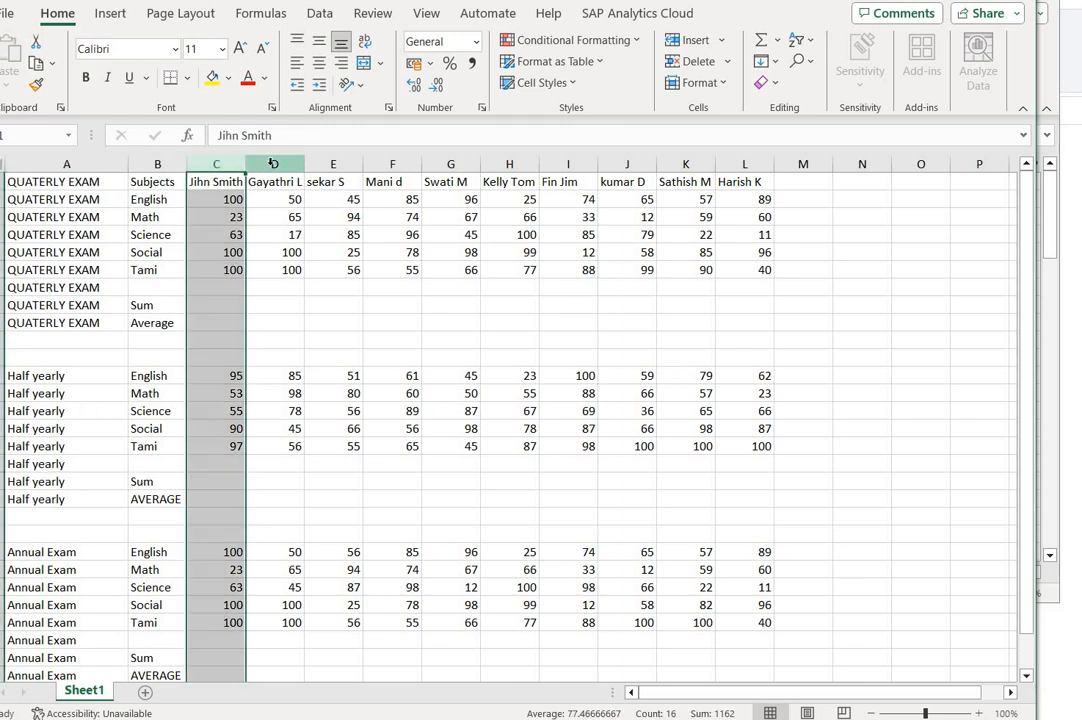
pyautogui.click(271, 164)
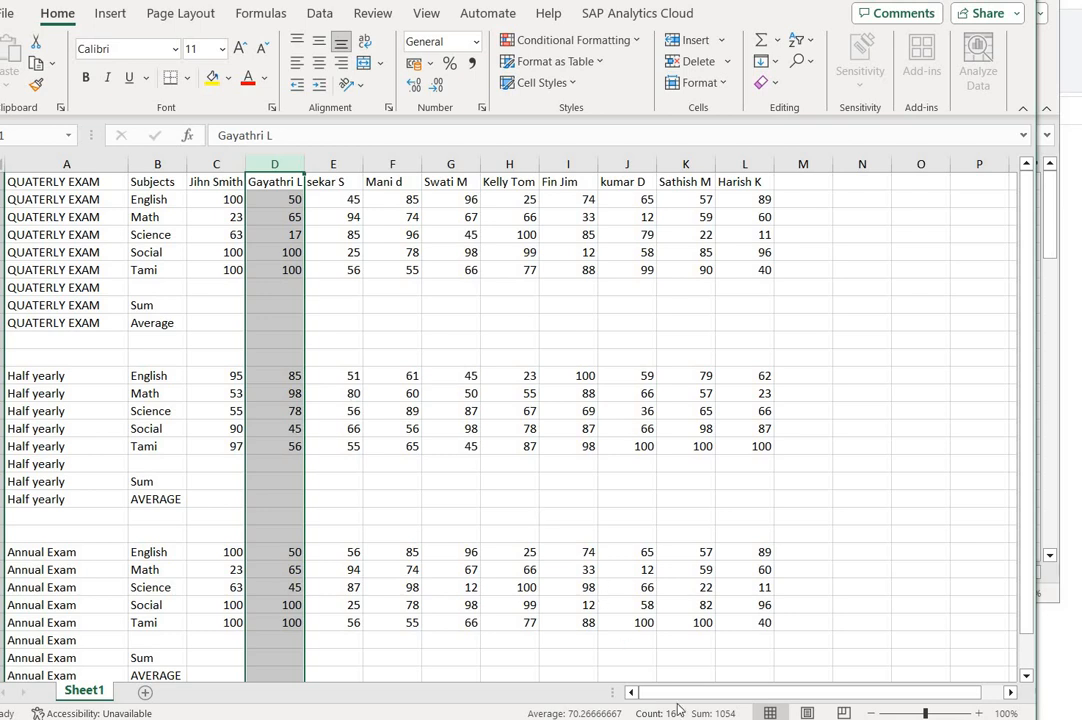
pyautogui.hotkey('alt', 'Tab')
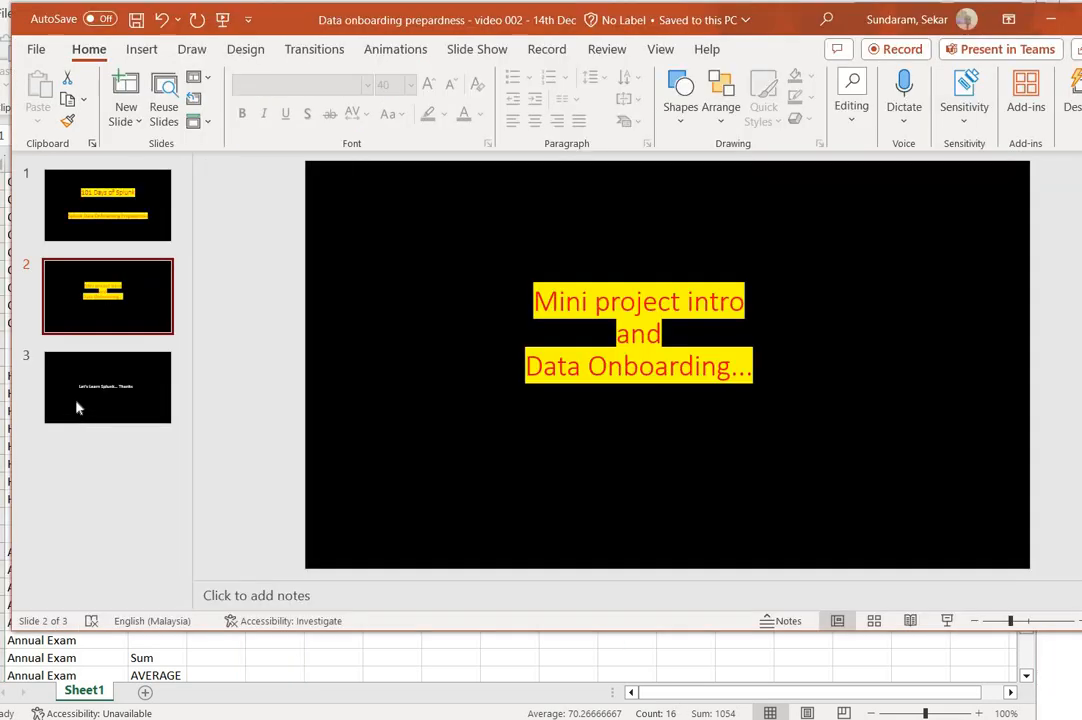